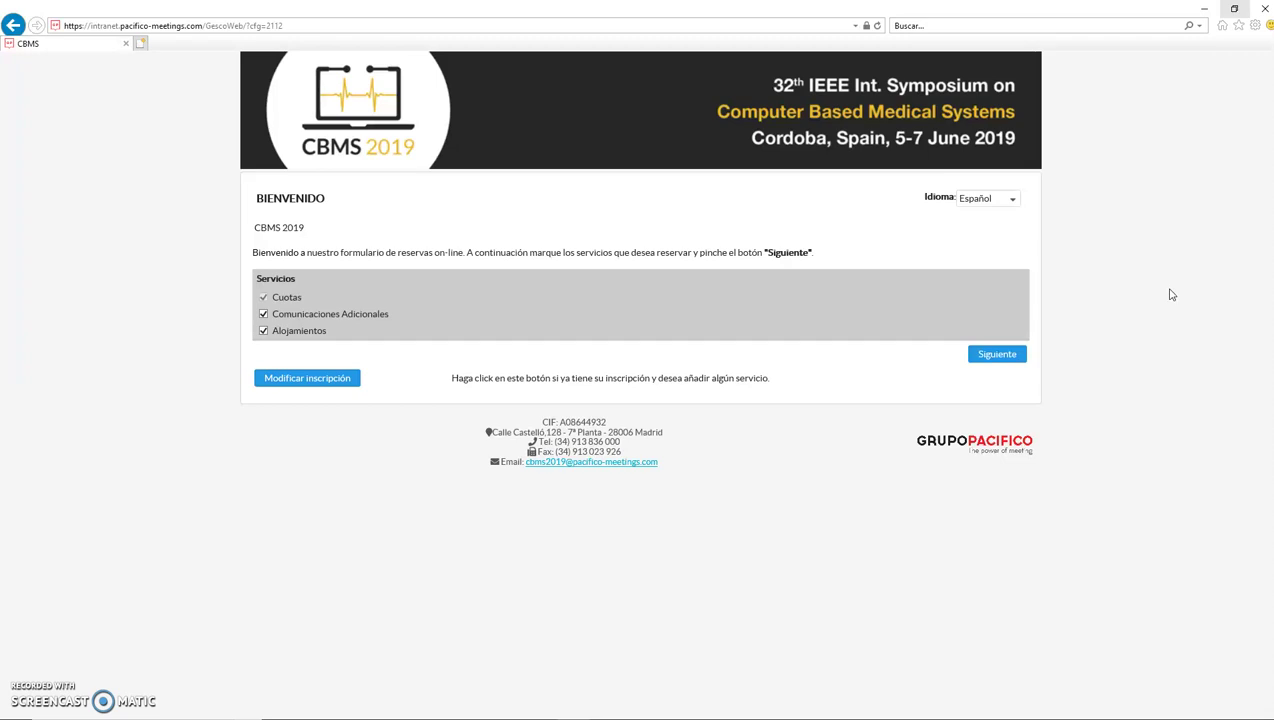
Step: Switch the welcome form to English and leave Hotels unticked, keeping Registration and Additional Papers
click(997, 200)
click(985, 236)
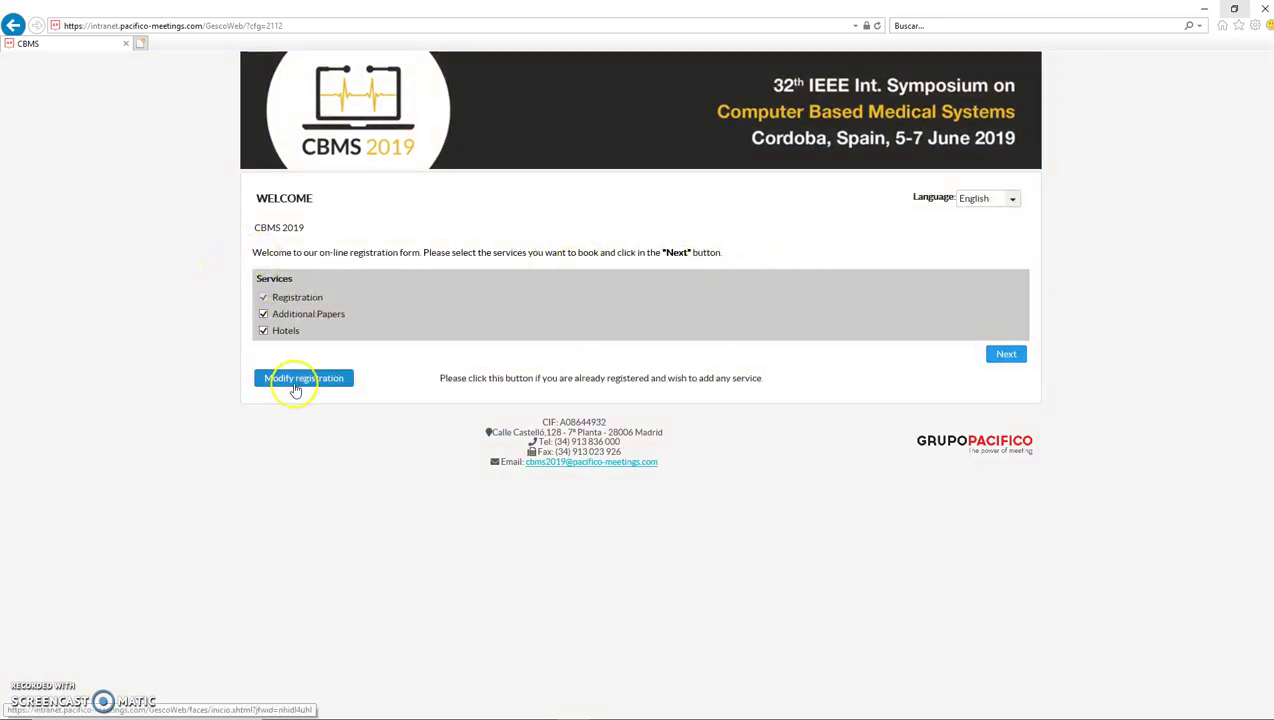
click(264, 332)
click(267, 306)
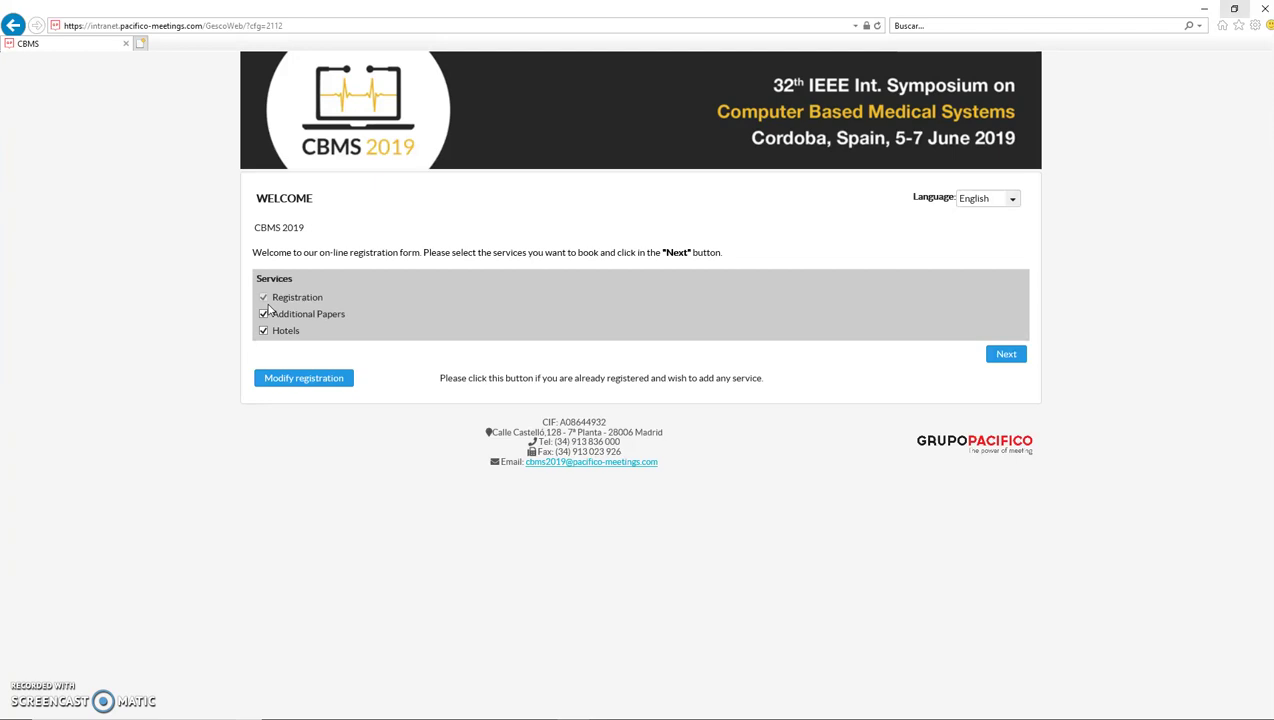
click(264, 332)
click(392, 328)
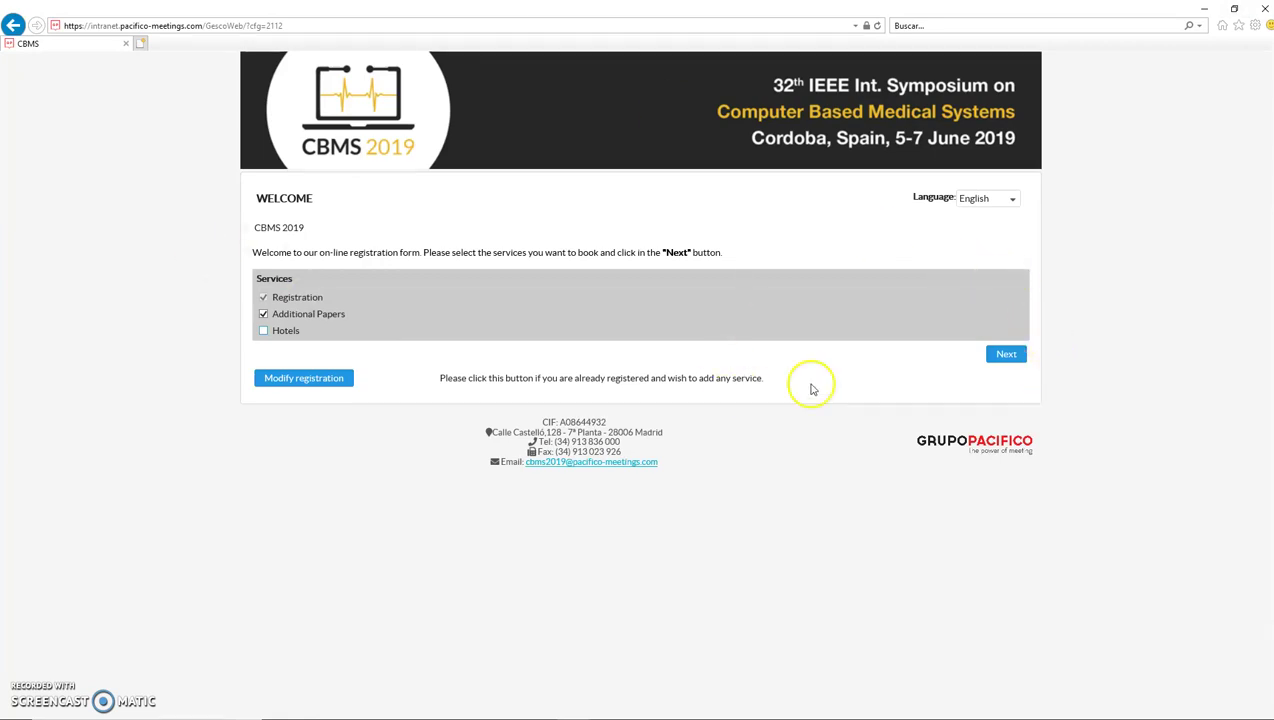
Step: Move on to the registration fees and select the IEEE Non-members fee (€500.00)
click(1006, 354)
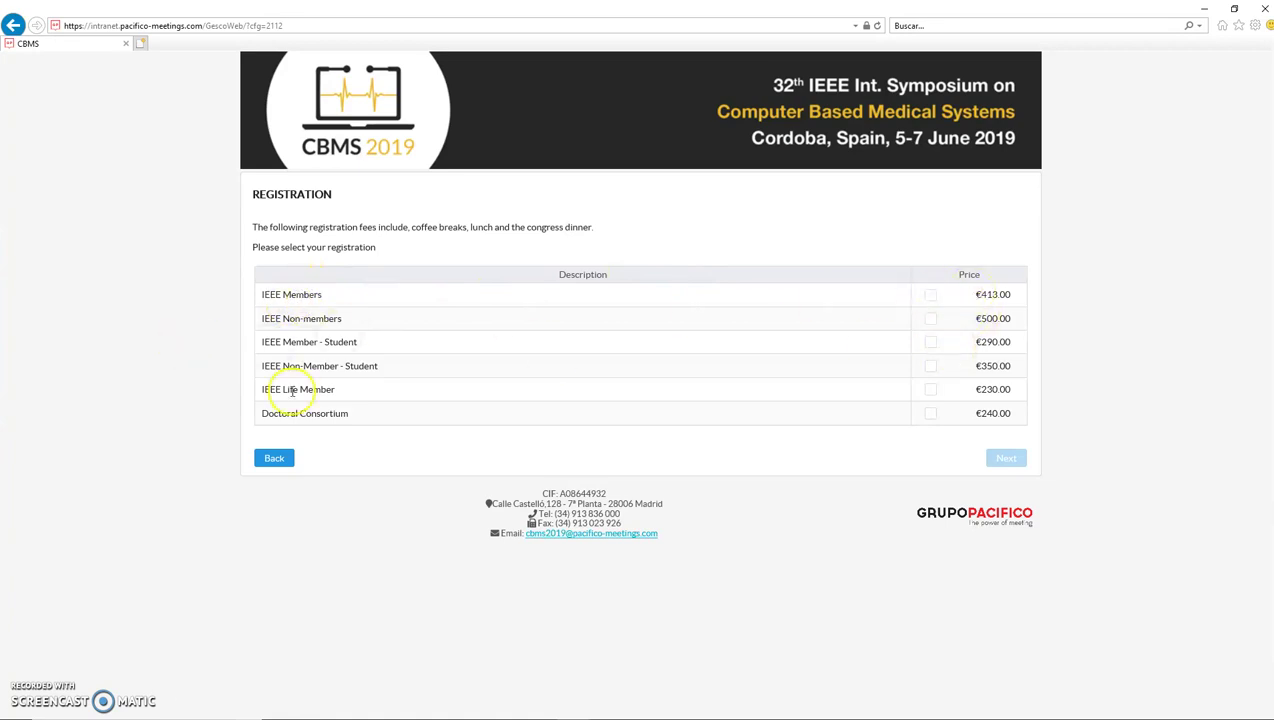
click(936, 346)
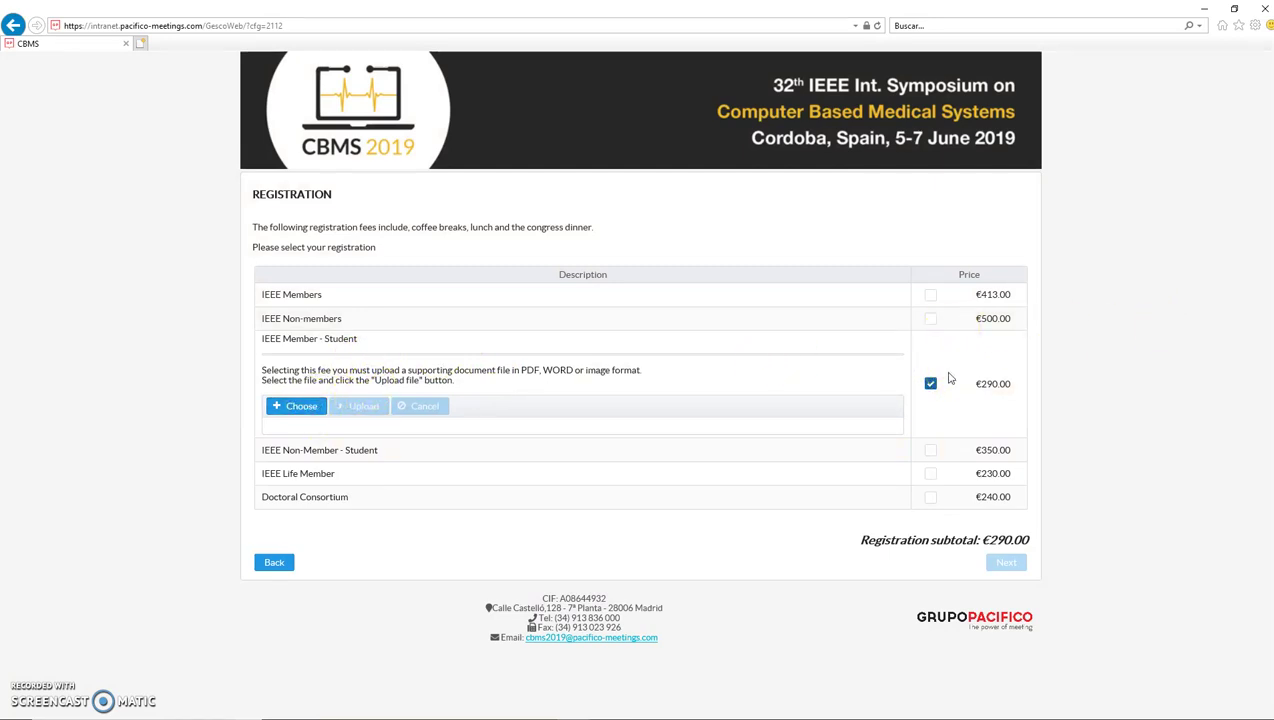
click(931, 385)
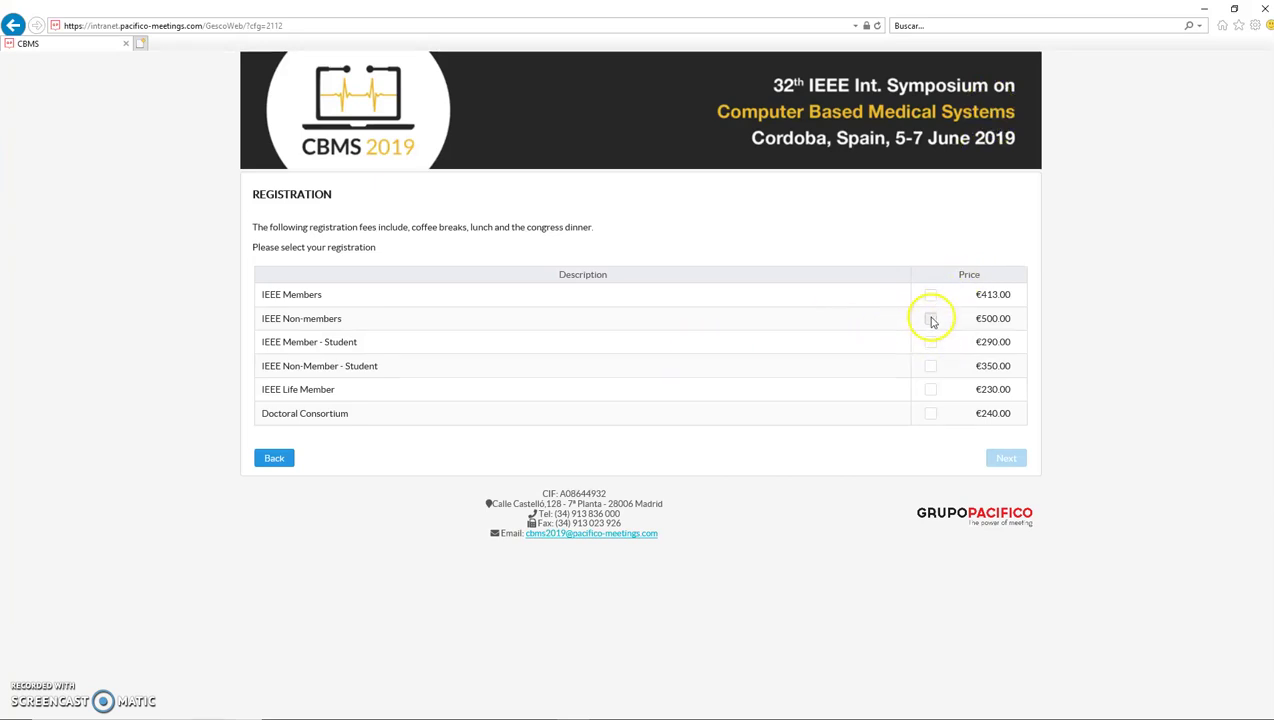
click(931, 319)
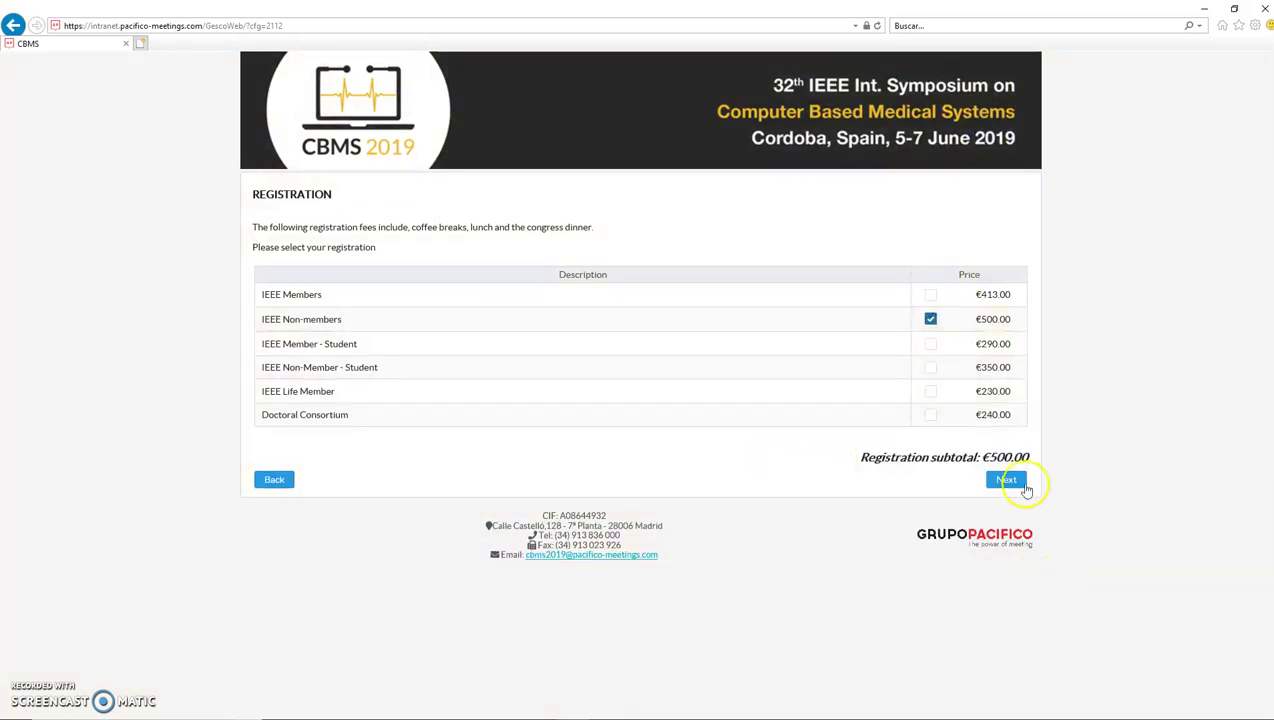
Step: Book one Non IEEE Member second paper on the Additional Papers page (€220.00)
click(1022, 488)
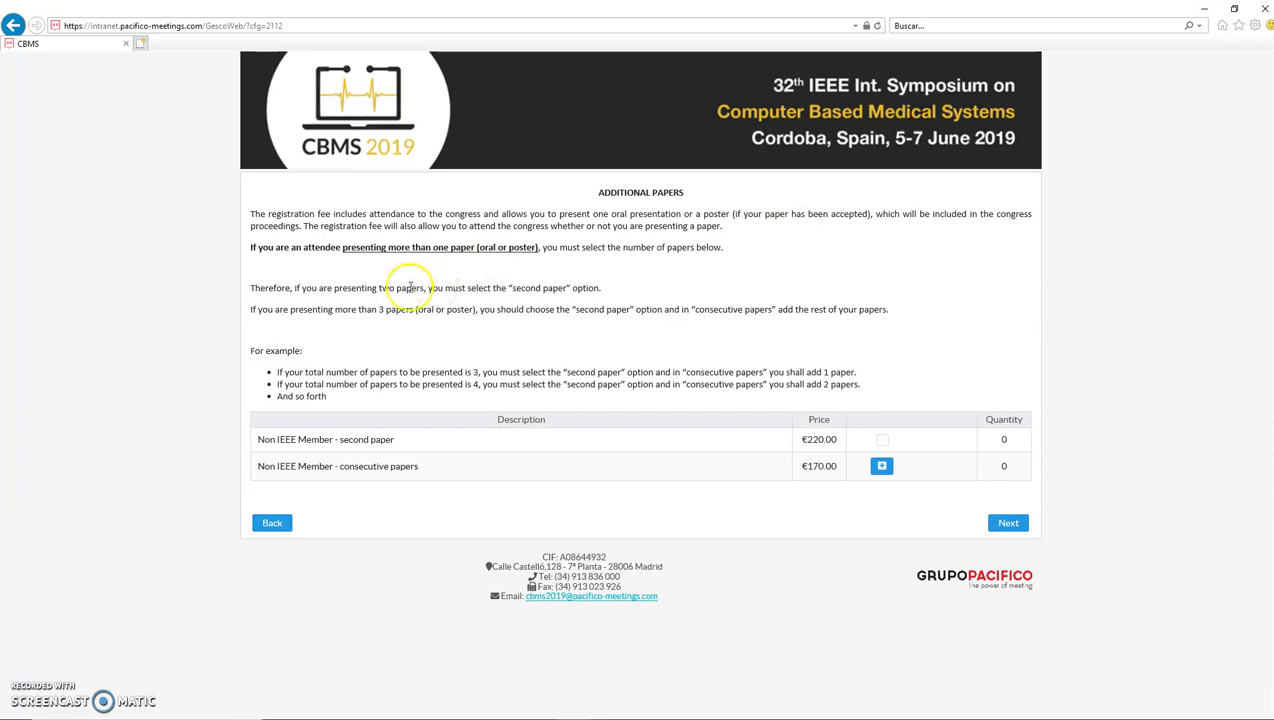
drag(413, 441, 348, 444)
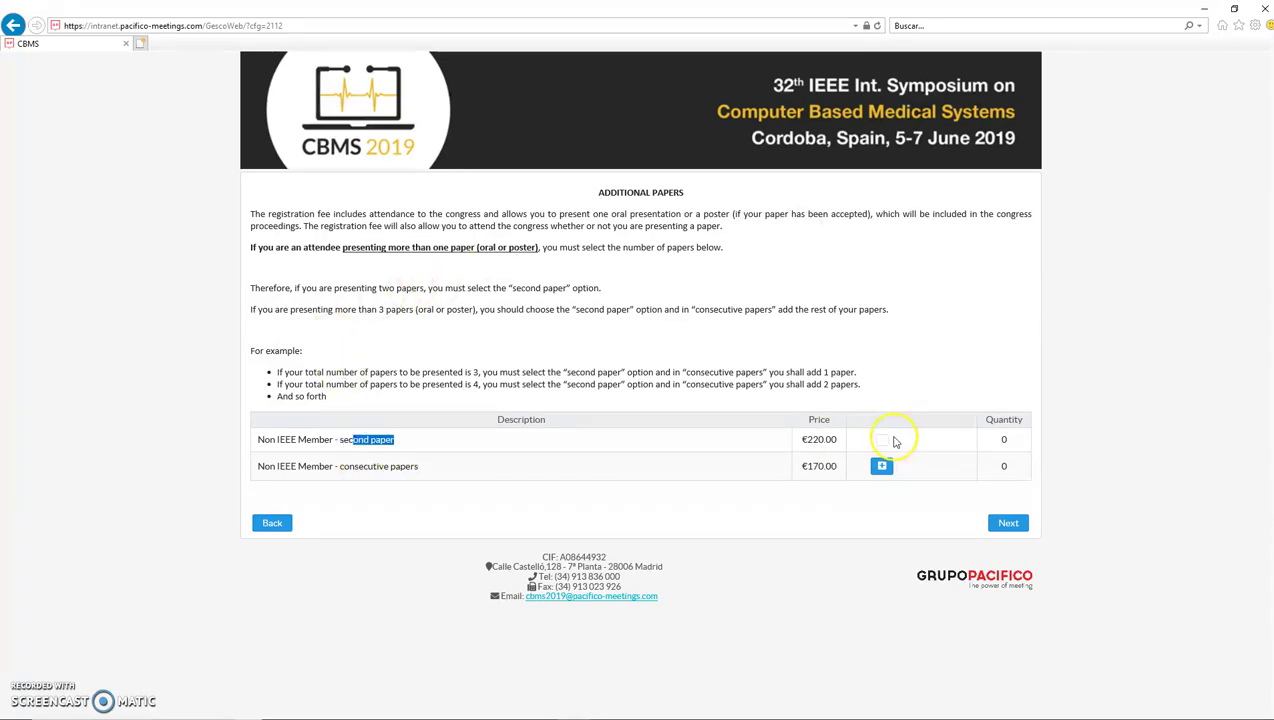
click(626, 428)
click(884, 441)
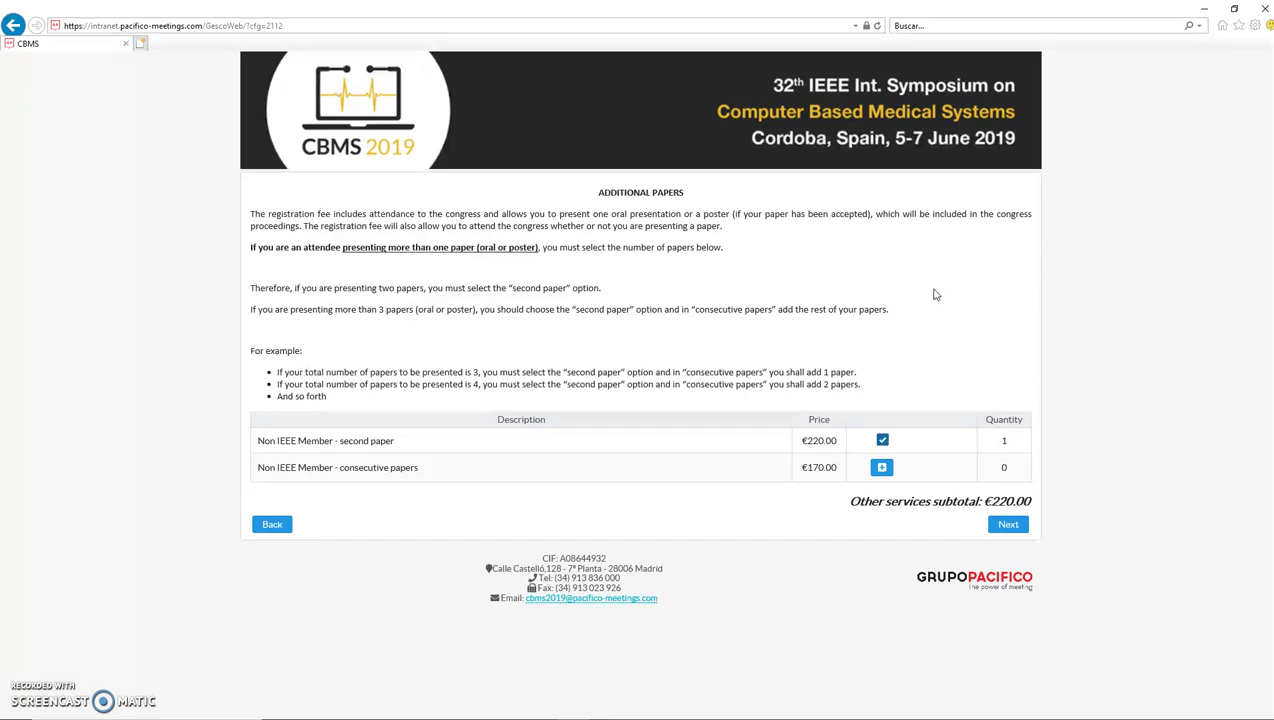
click(412, 480)
drag(428, 473, 340, 470)
Step: Adjust the consecutive papers quantity to 2, bringing other services to €560.00
click(538, 467)
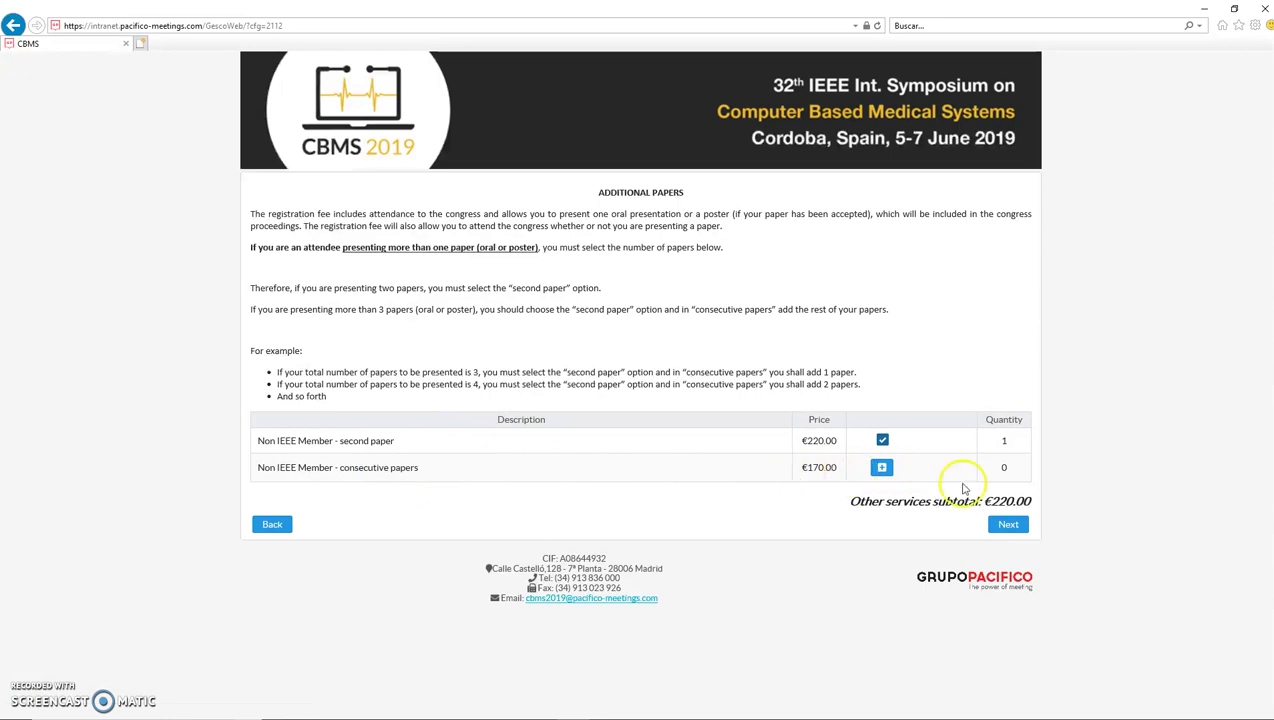
click(883, 473)
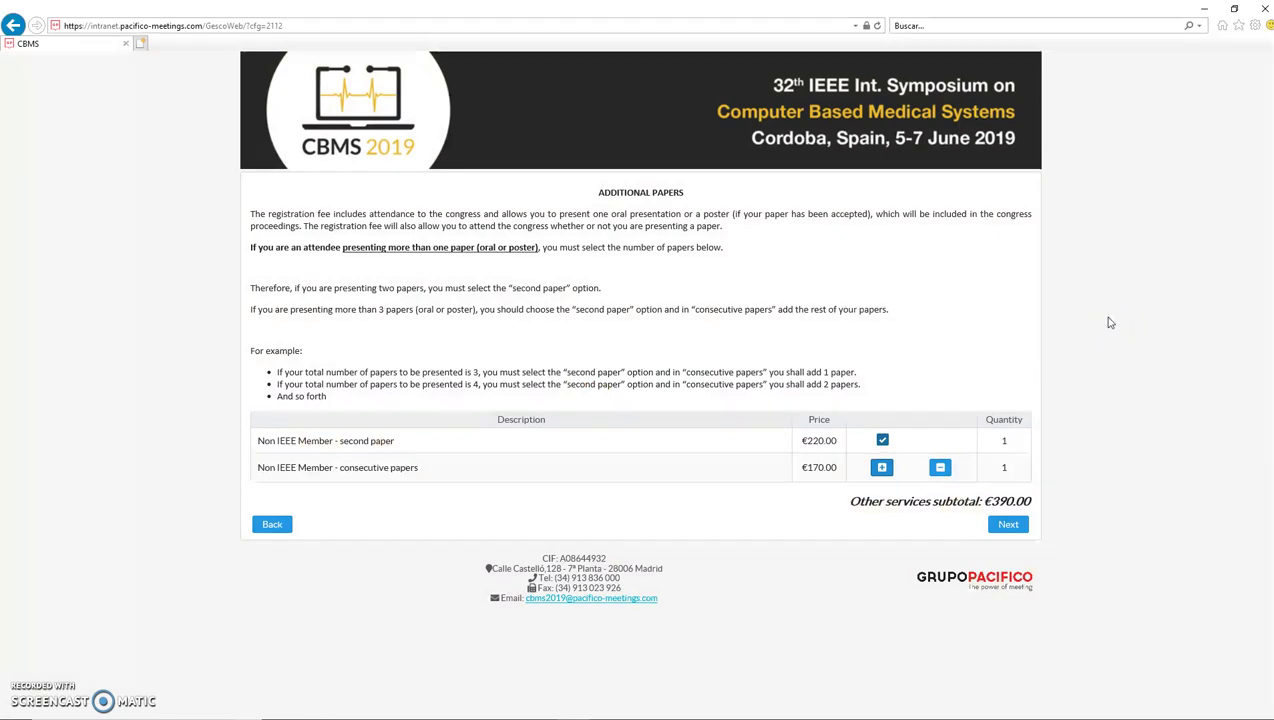
click(878, 476)
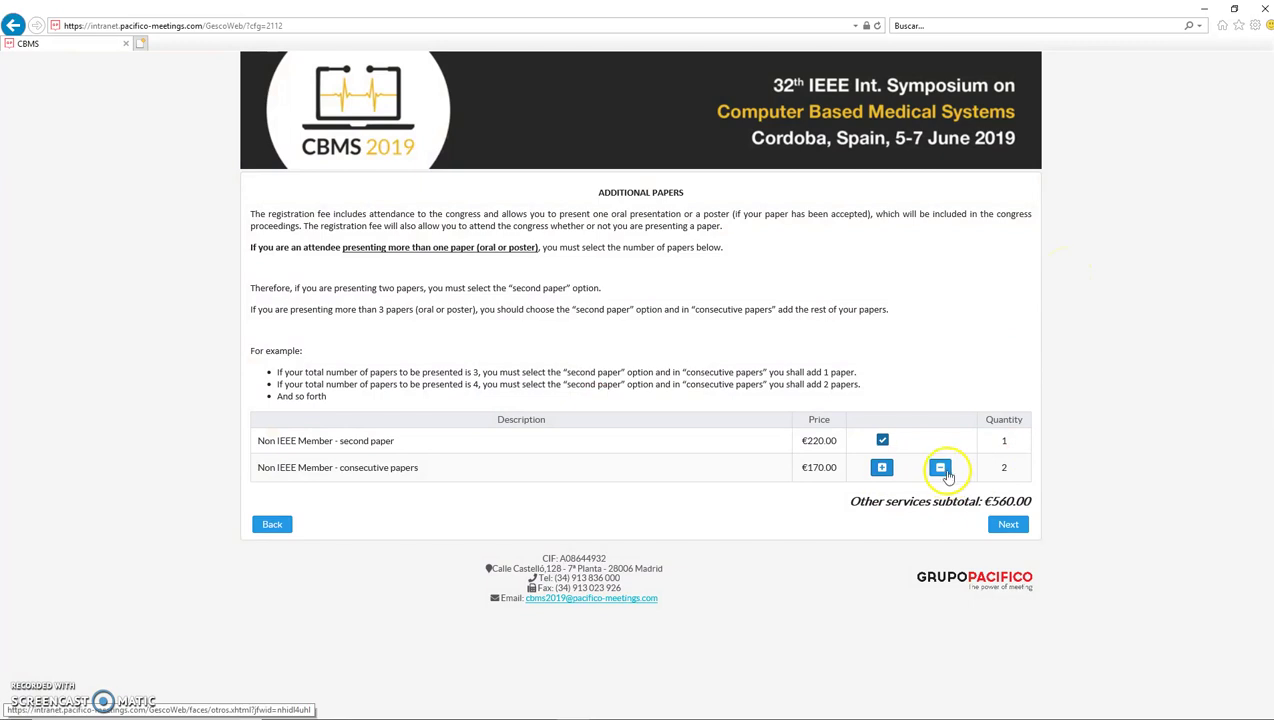
click(889, 468)
click(938, 468)
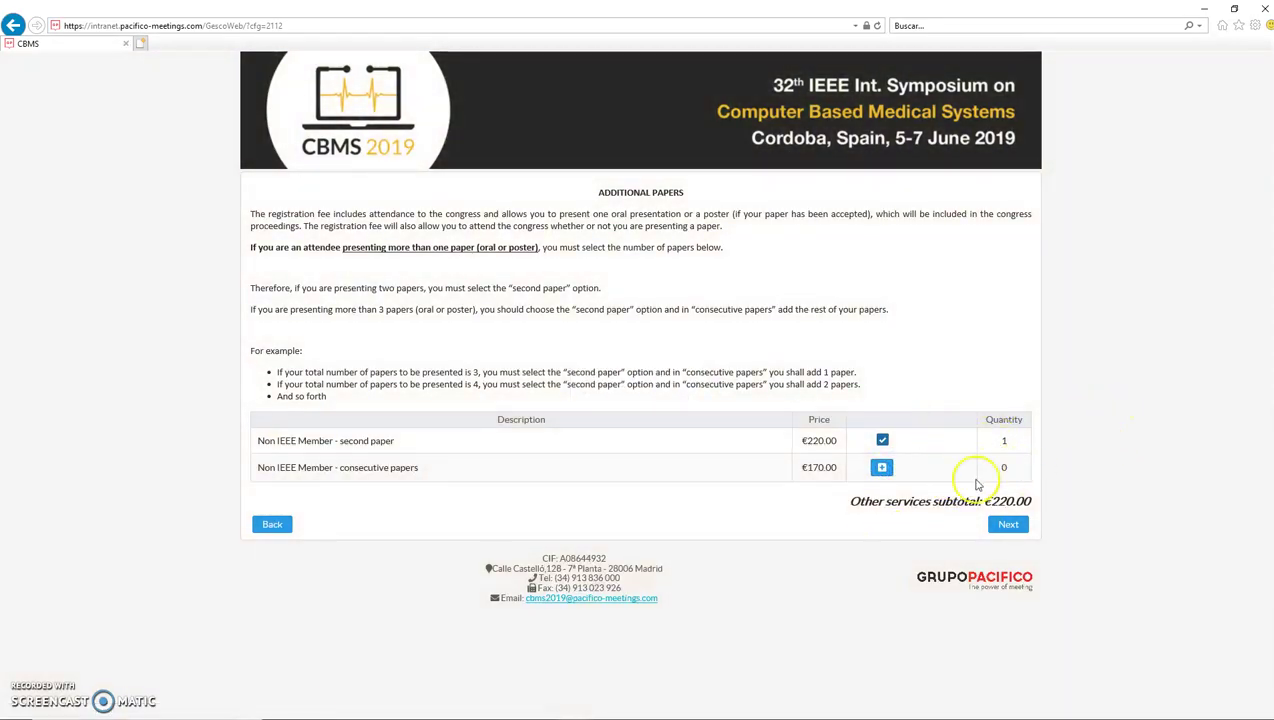
click(880, 469)
click(880, 469)
Step: Enter paper ids 1,2,3,4 in the PAPERS field of the Additional Data form
click(1012, 526)
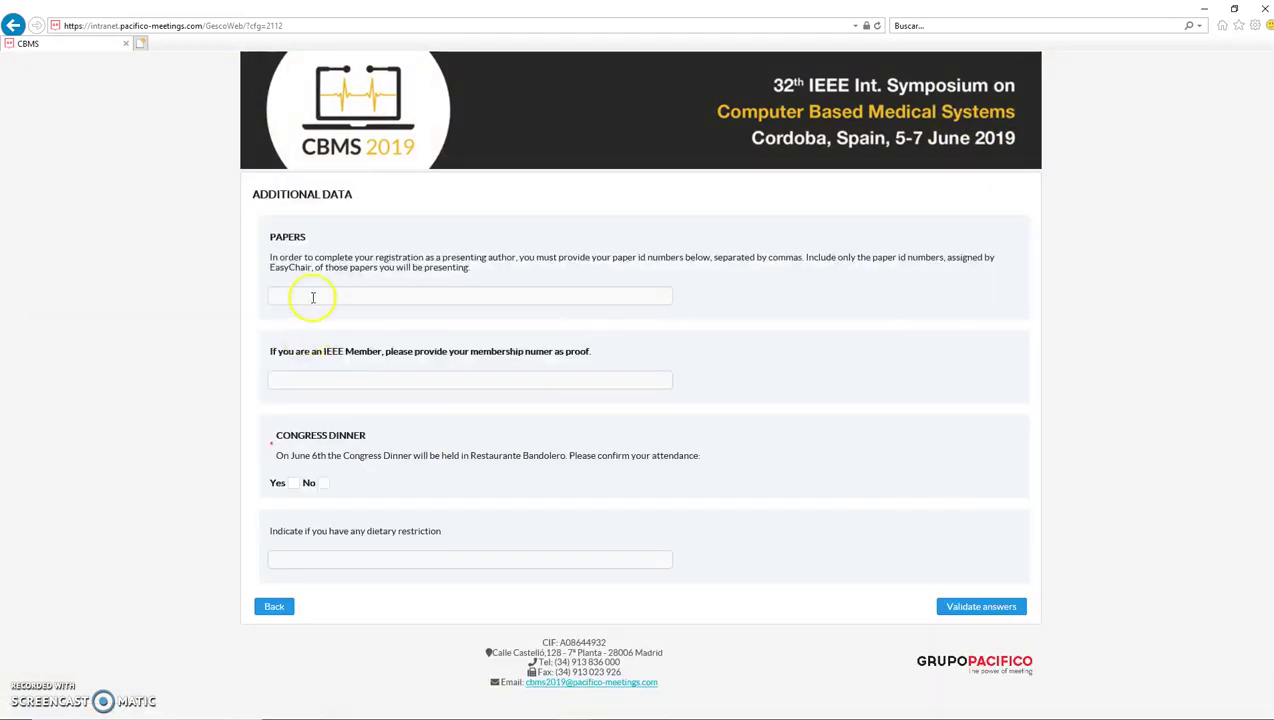
click(313, 297)
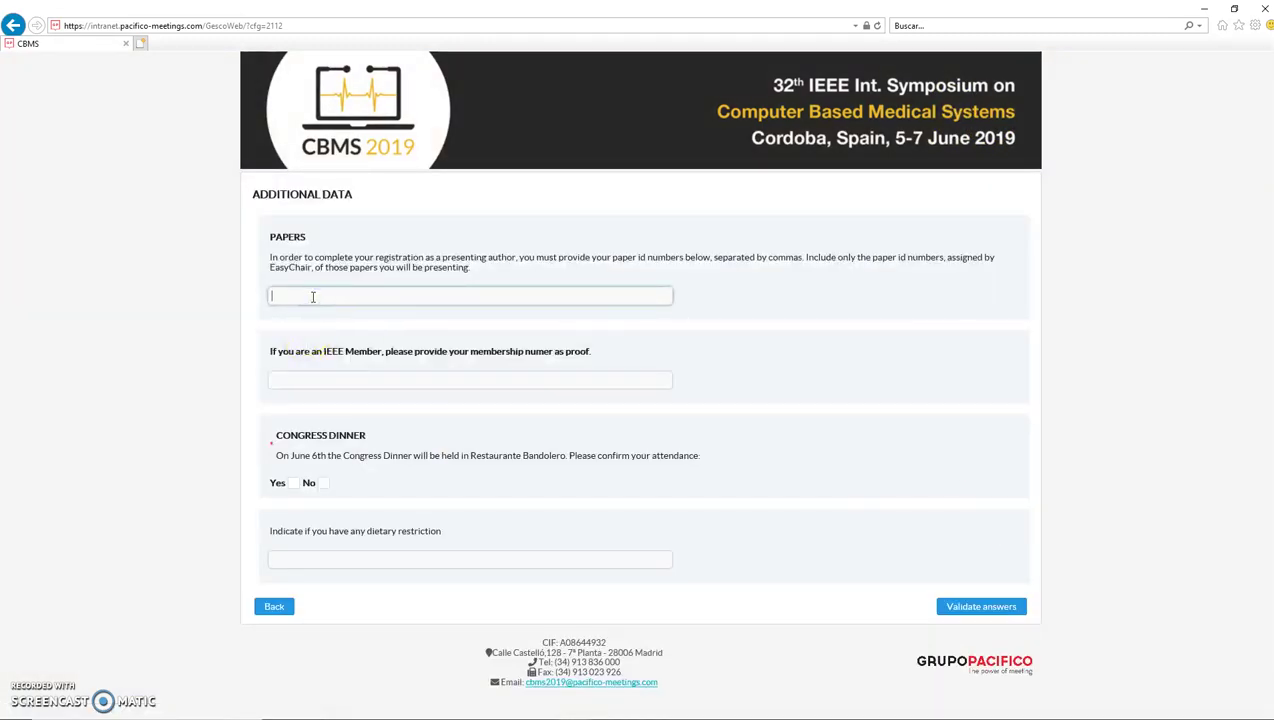
click(317, 290)
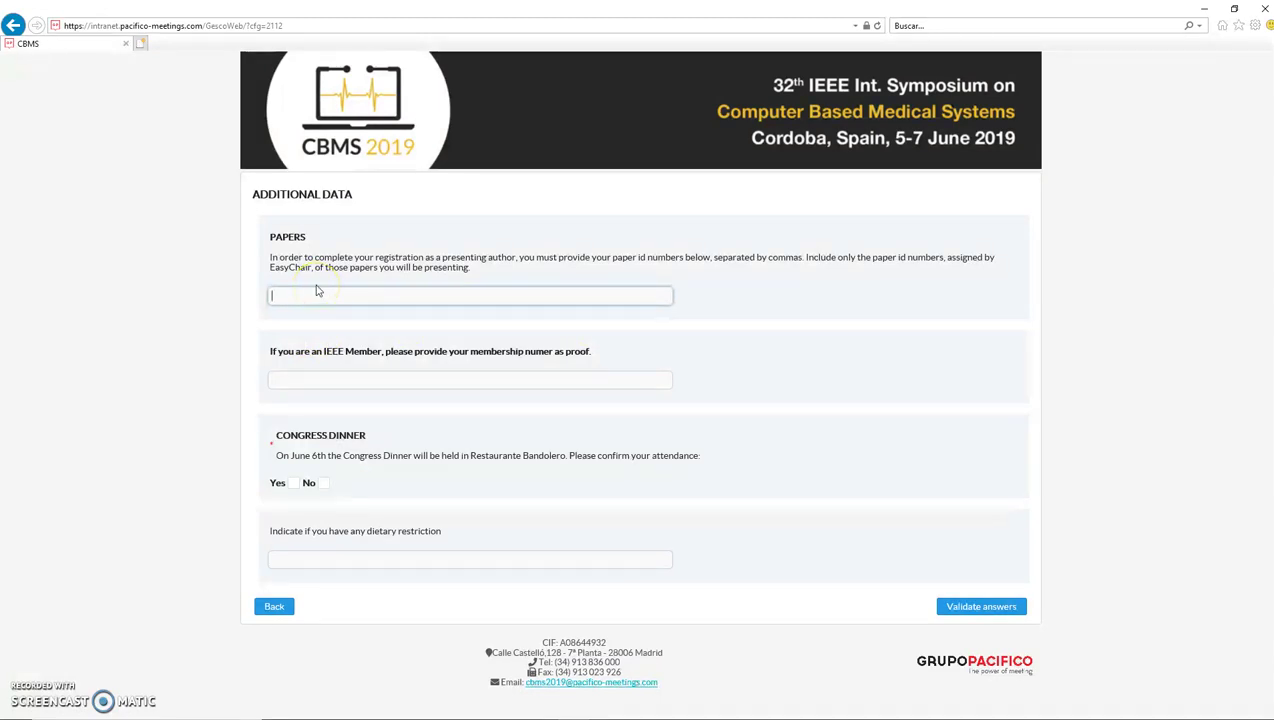
click(316, 289)
click(325, 287)
text(1,2,3,4)
key(Tab)
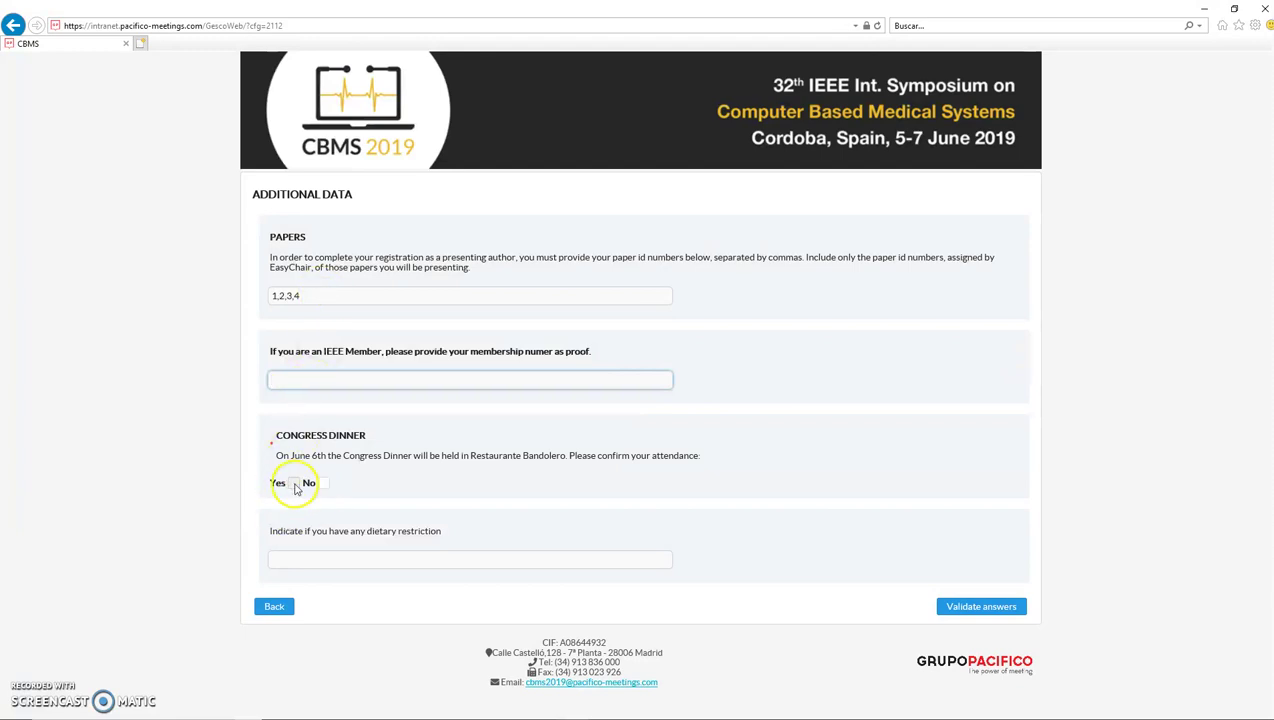
Step: Confirm dinner attendance, enter a vegetarian dietary restriction, and validate the answers
click(294, 484)
click(322, 570)
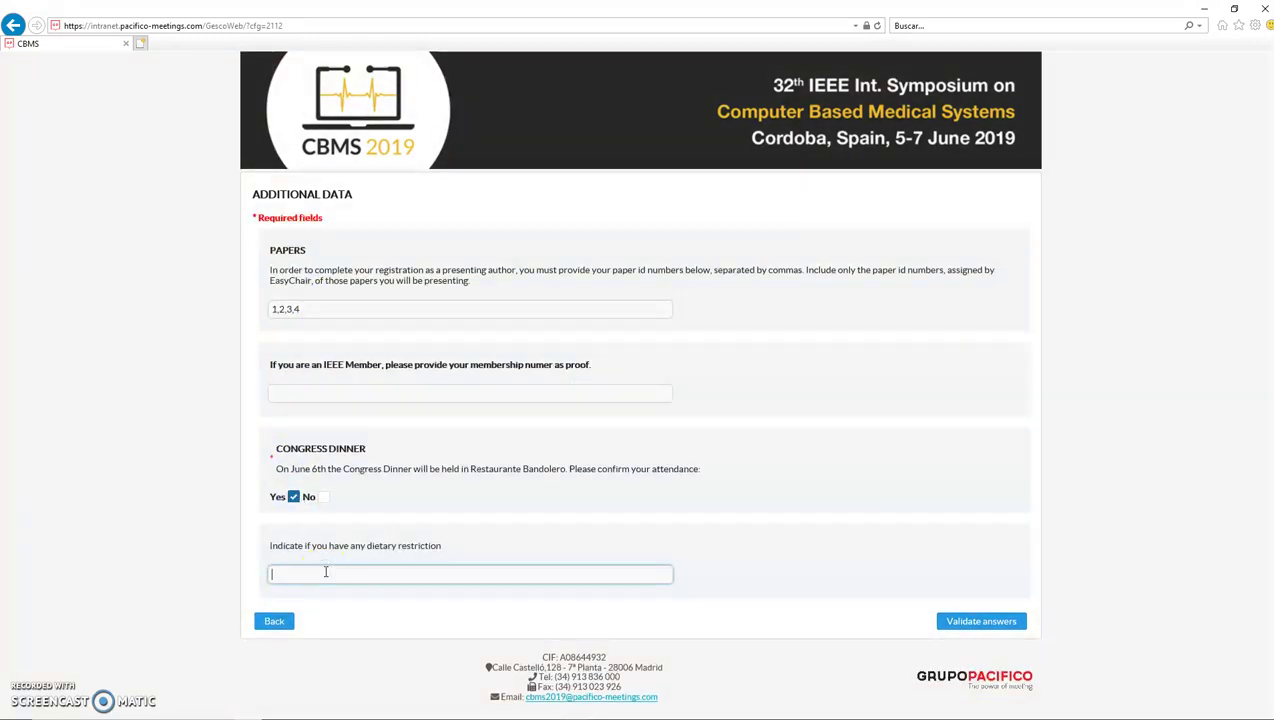
text(vegetaruia)
key(BackSpace)
key(BackSpace)
key(BackSpace)
text(ian)
click(1005, 622)
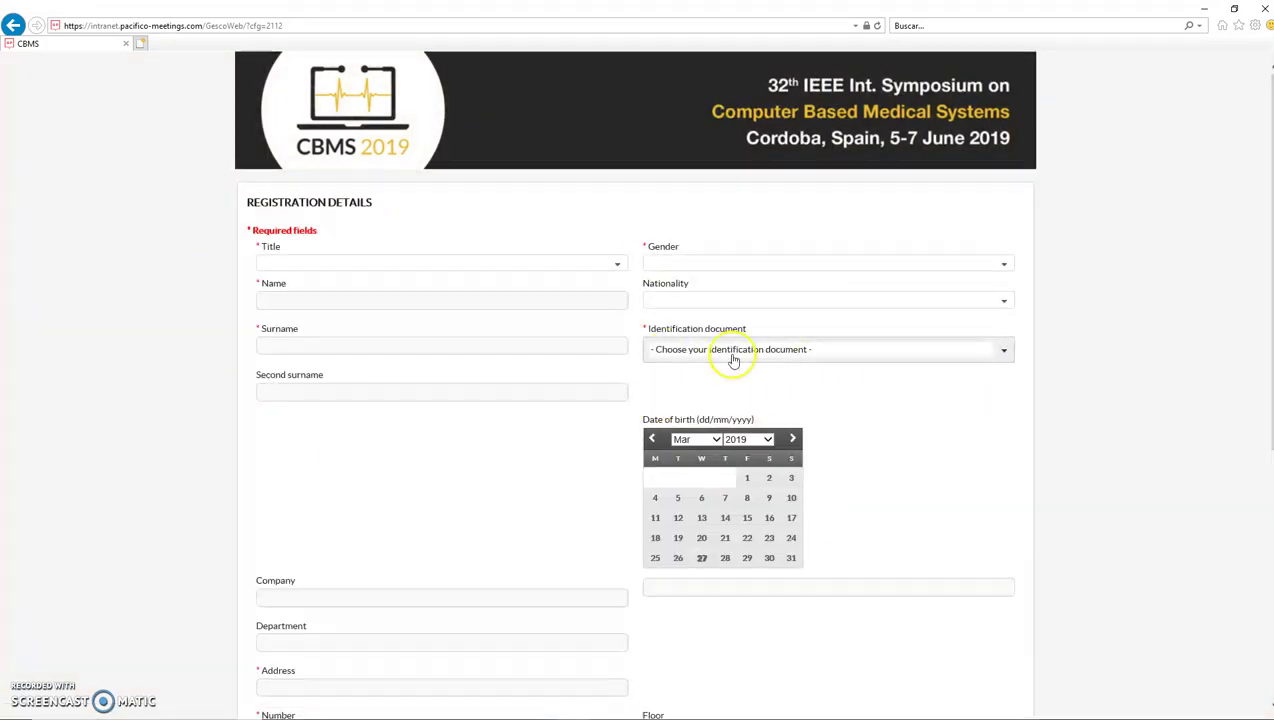
Step: Set title Dr. and gender Male, and enter the participant's first name and surname
scroll(762, 432, down, 5)
scroll(540, 361, up, 5)
click(370, 262)
click(370, 302)
click(690, 287)
click(305, 298)
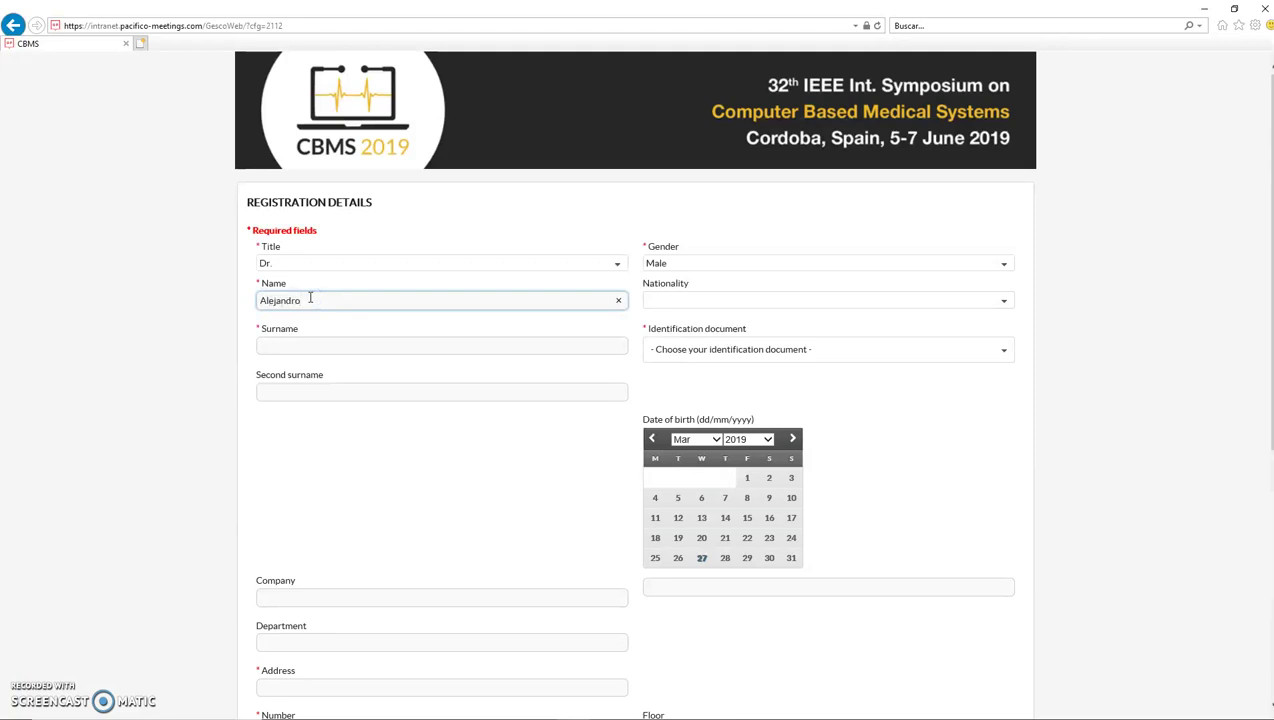
click(305, 348)
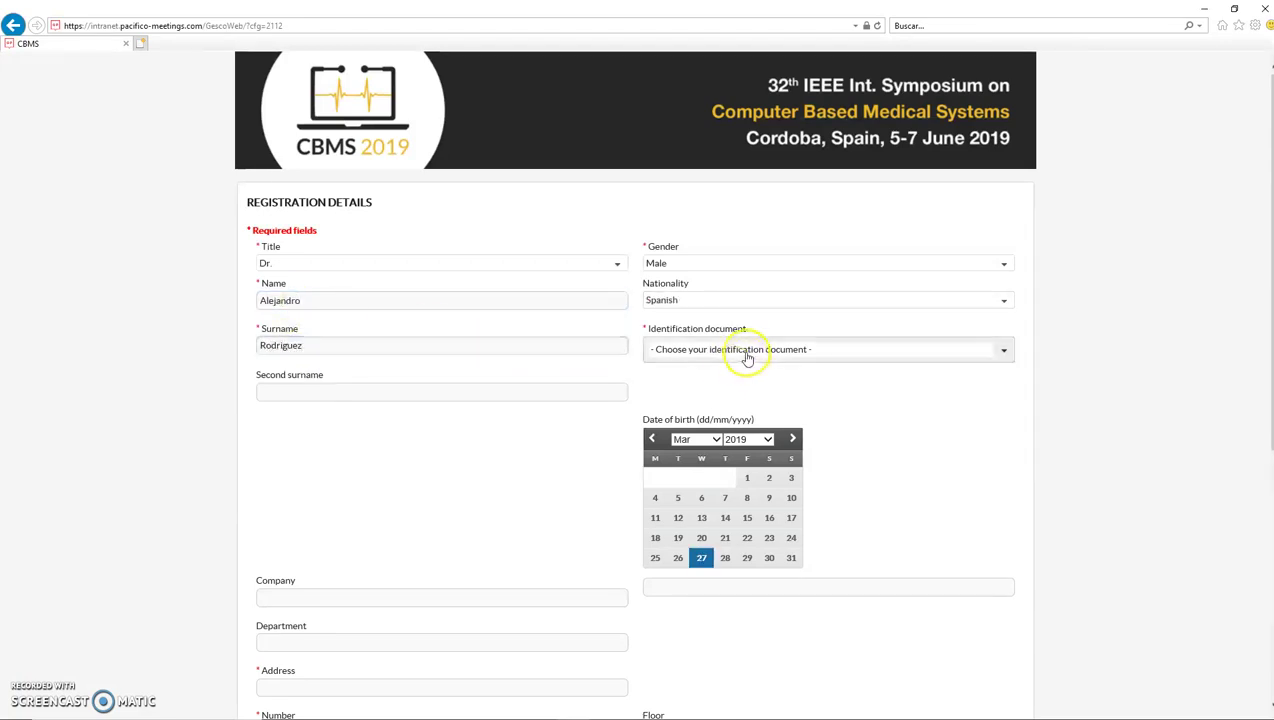
Step: Choose DNI as the identification document and enter the participant's DNI number
click(745, 355)
click(675, 395)
click(705, 393)
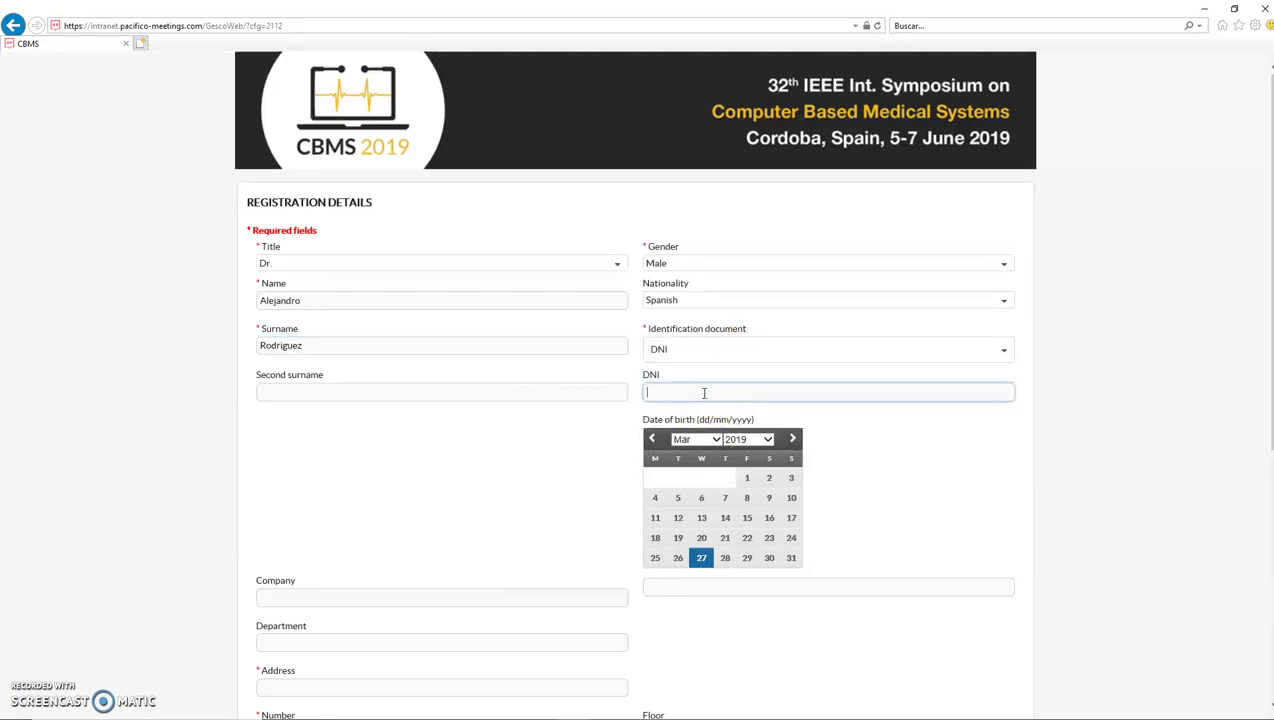
text(12345678Z)
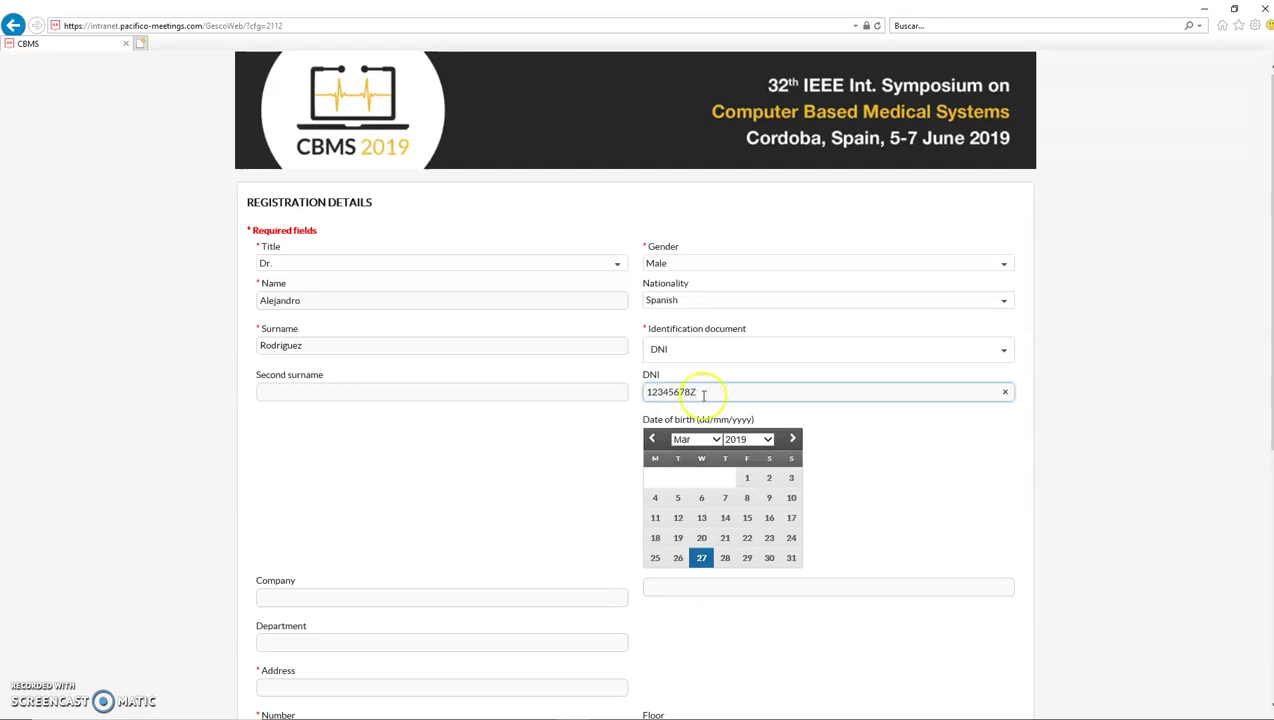
Step: Set the date of birth to 14 March 1974
click(747, 440)
click(748, 178)
click(747, 440)
click(740, 578)
scroll(359, 525, down, 3)
Step: Fill in the participant's street address, house number, city and post code
click(285, 389)
text(Calle)
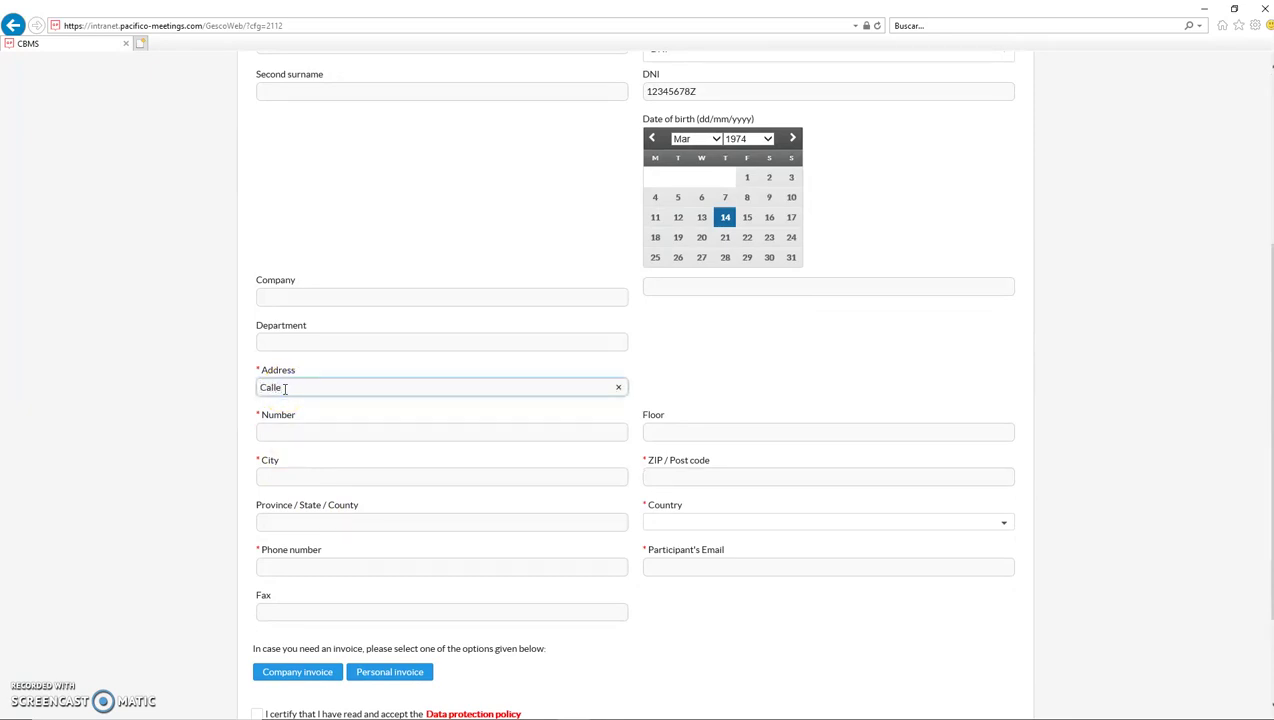
text( MyStreet)
key(Tab)
text(2)
key(Tab)
key(Tab)
text(Madrid)
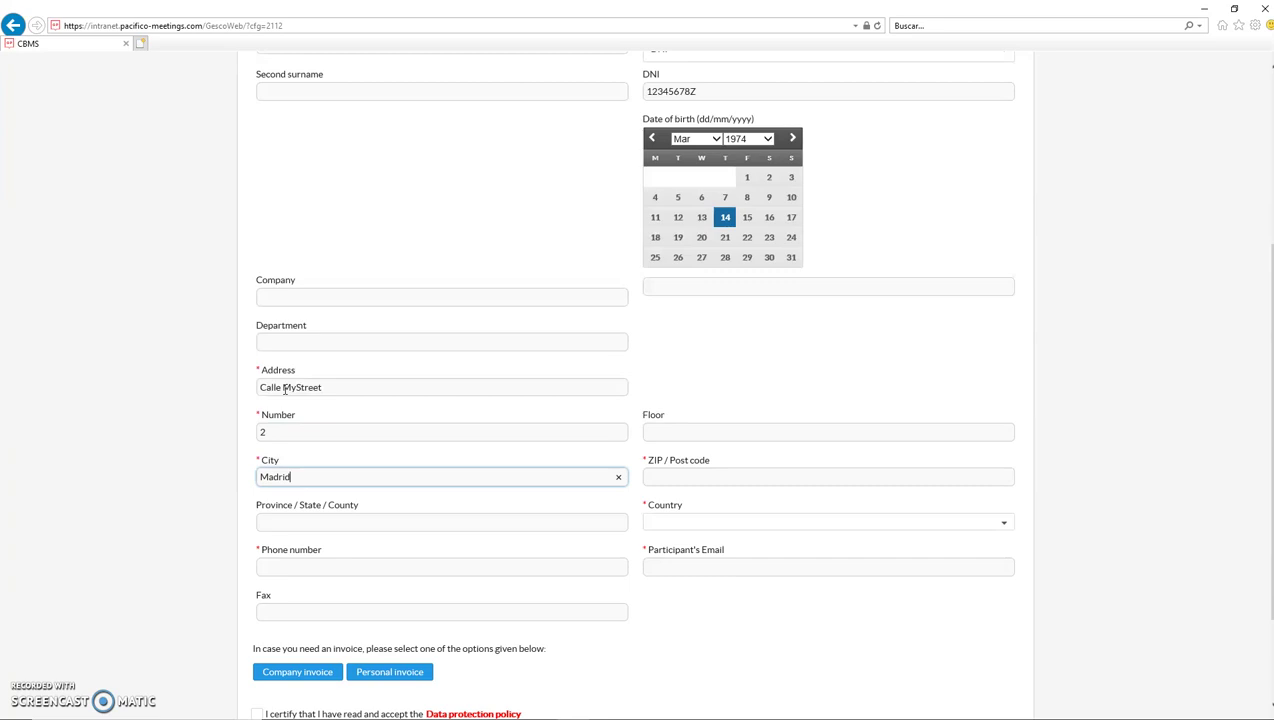
Step: Set the country to Spain, enter the phone number, and begin the e-mail address
key(Tab)
text(28040)
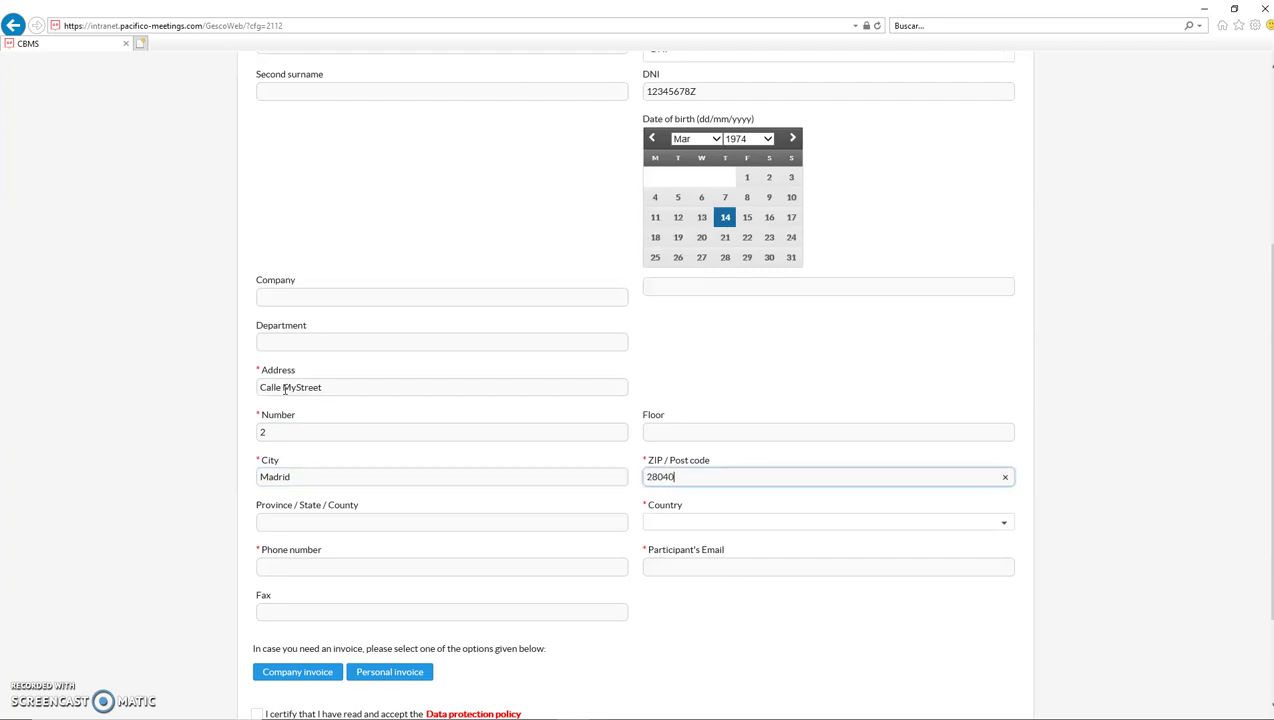
key(Tab)
key(Tab)
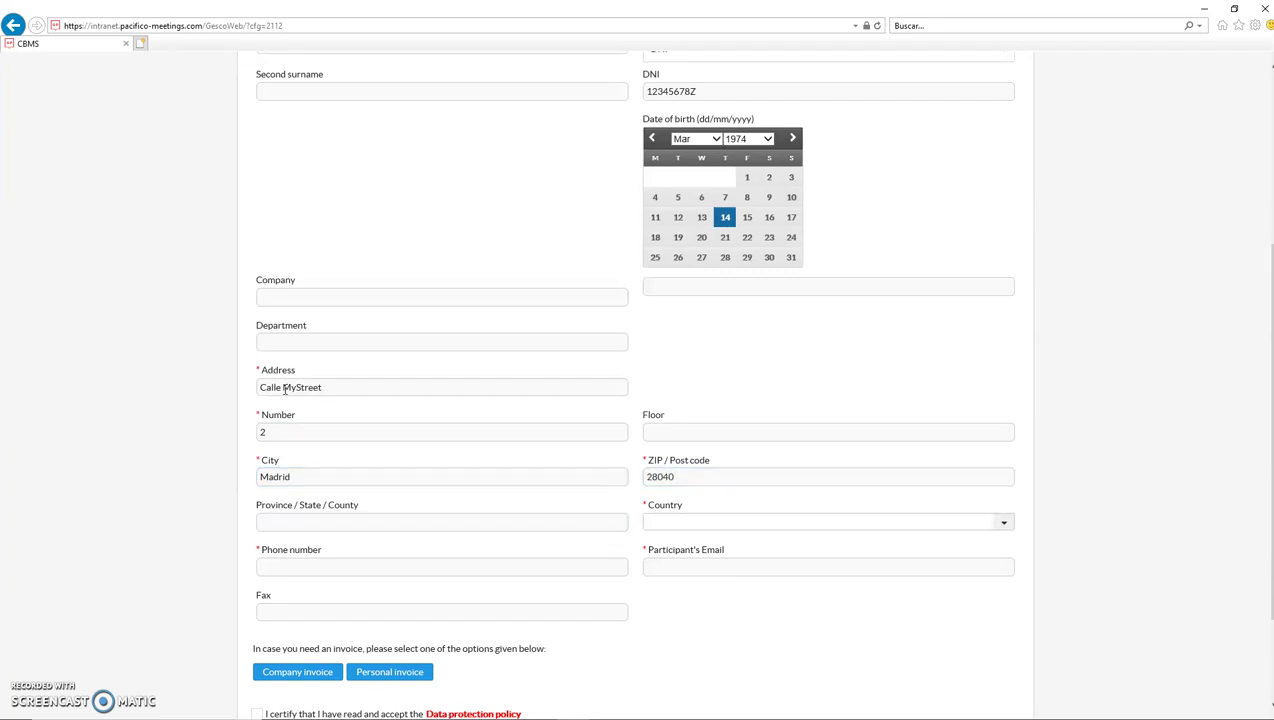
text(Spain)
key(Tab)
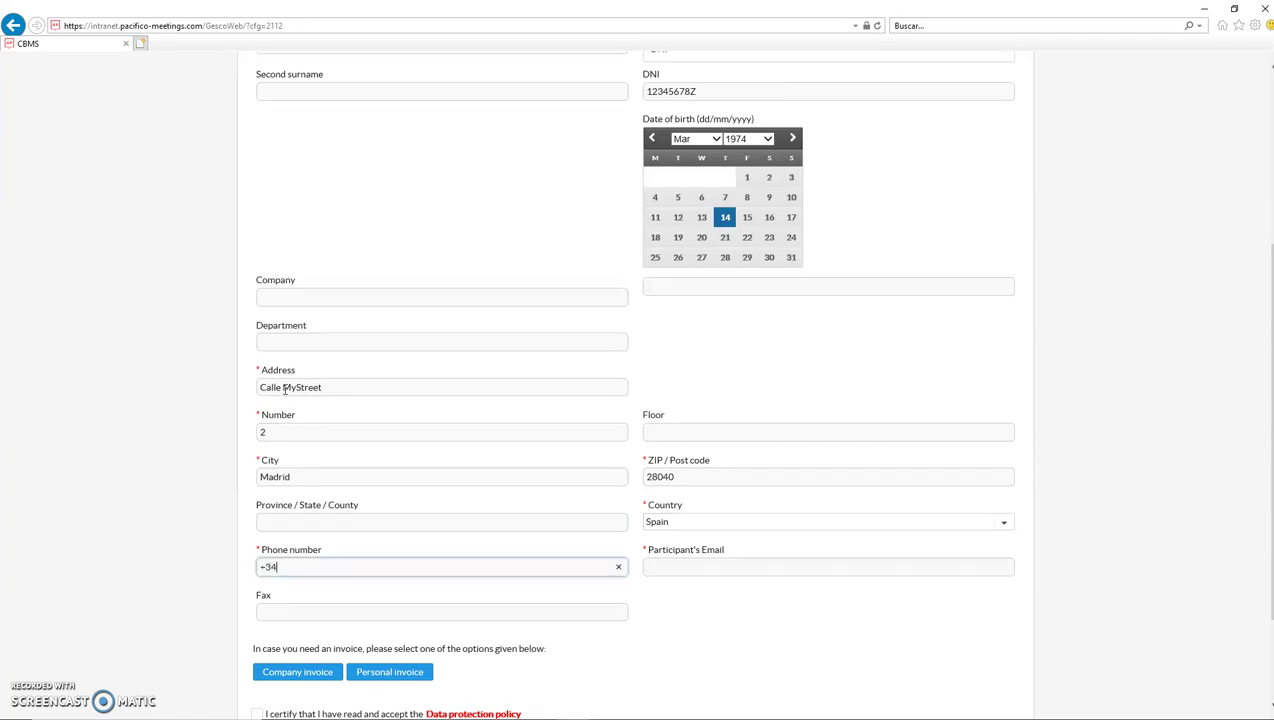
click(720, 568)
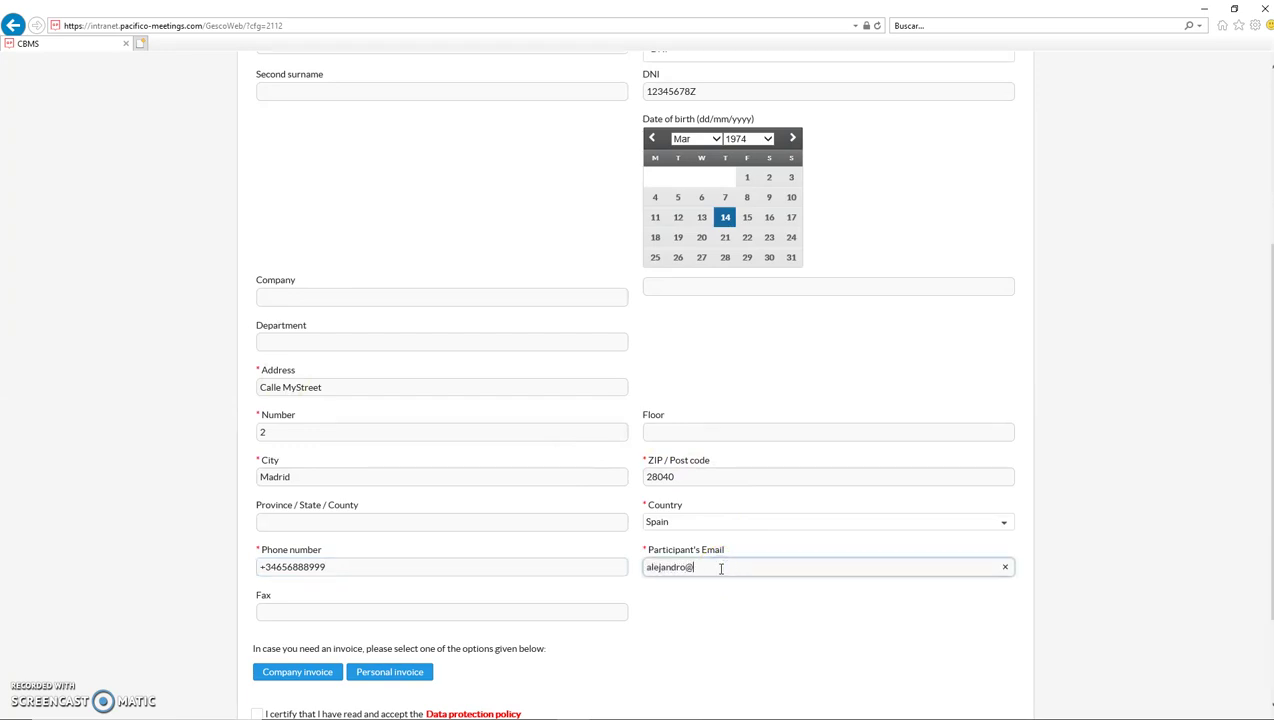
Step: Complete the e-mail and set the invoice option to No invoice required
click(670, 520)
scroll(670, 520, down, 2)
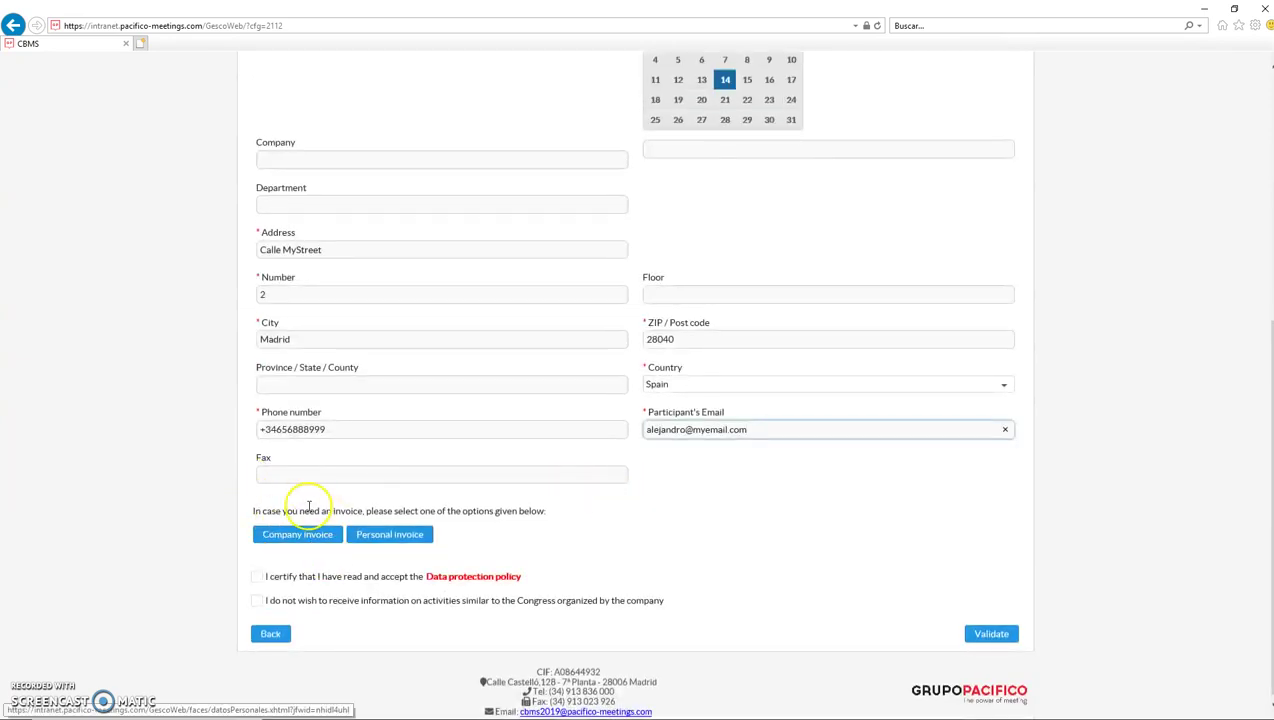
click(308, 537)
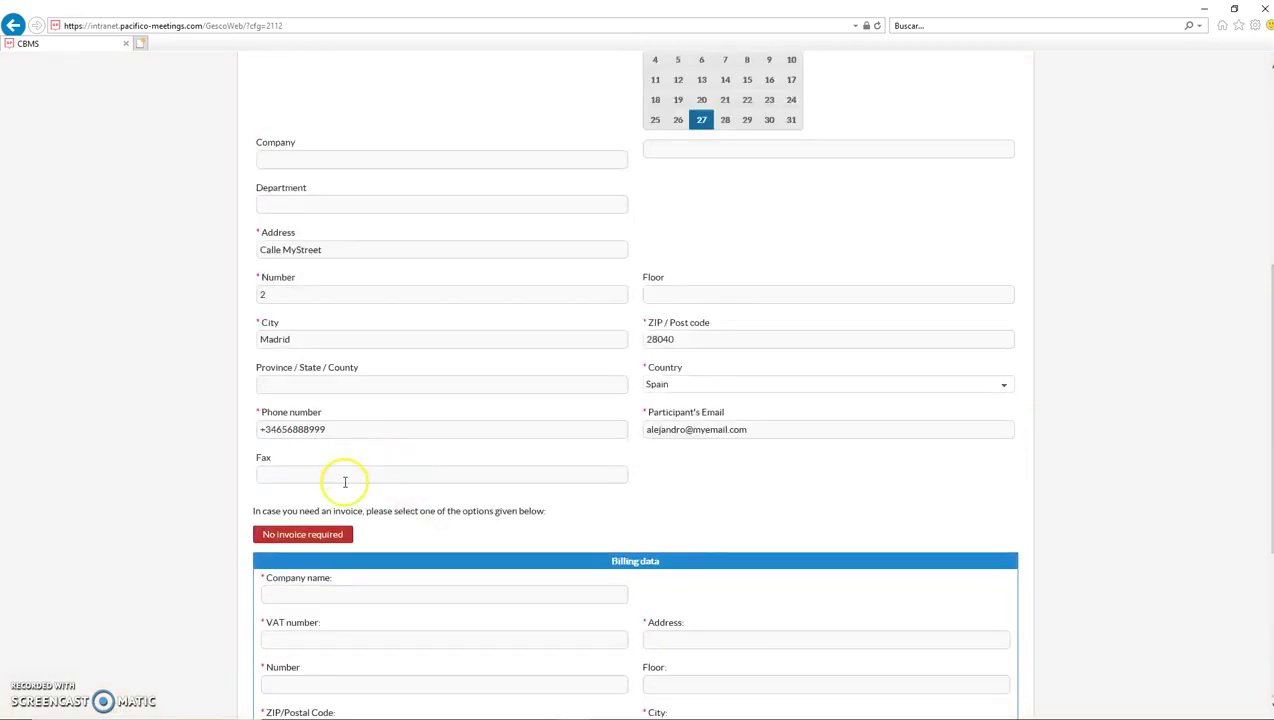
scroll(341, 483, down, 4)
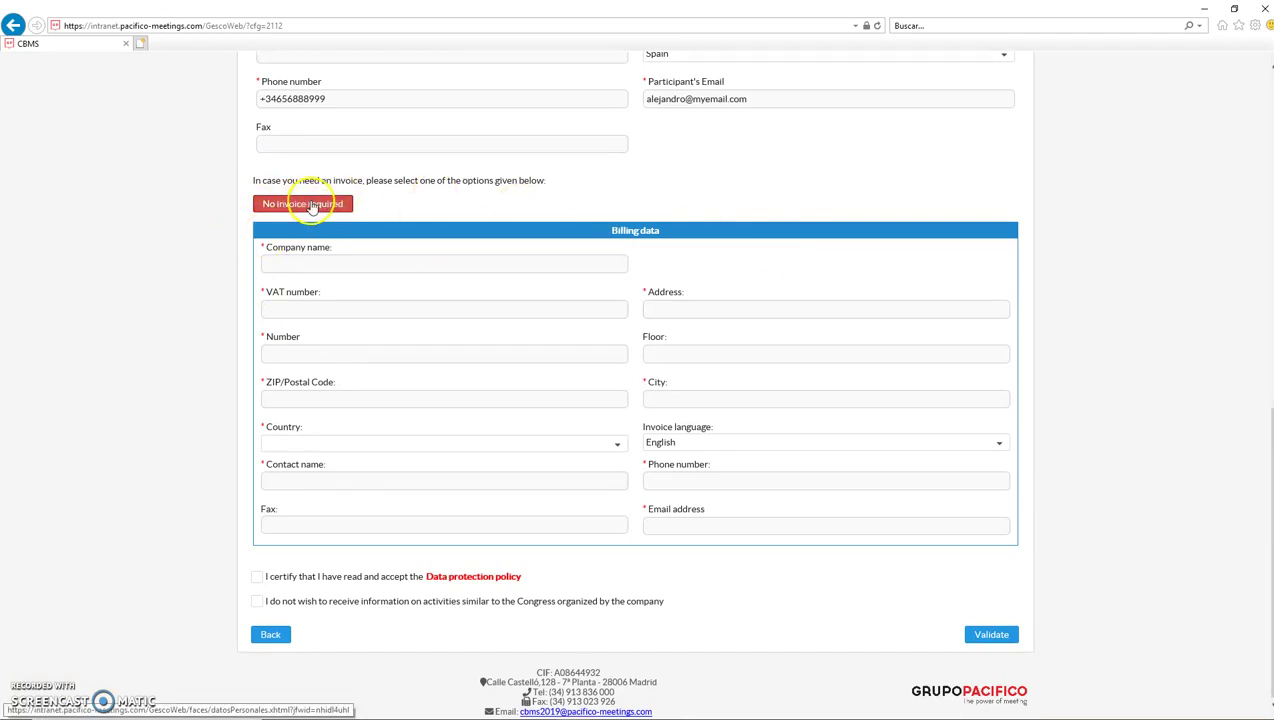
click(310, 207)
scroll(370, 378, down, 3)
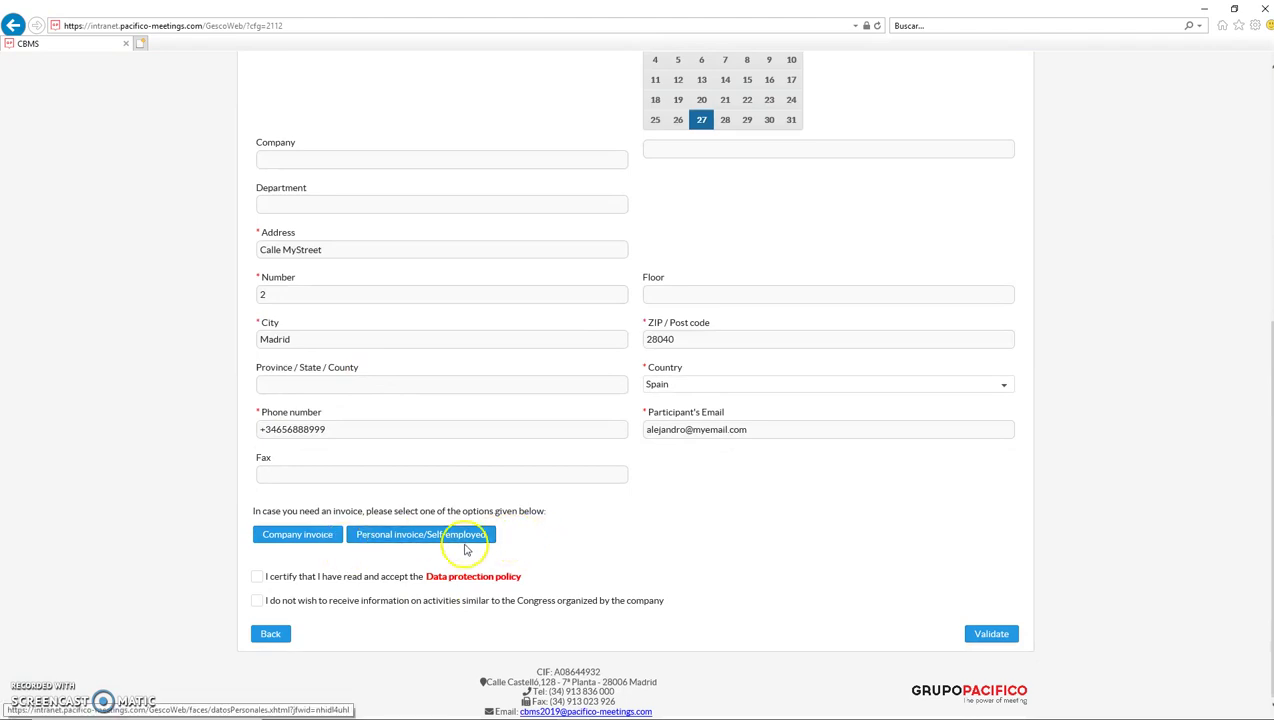
click(405, 538)
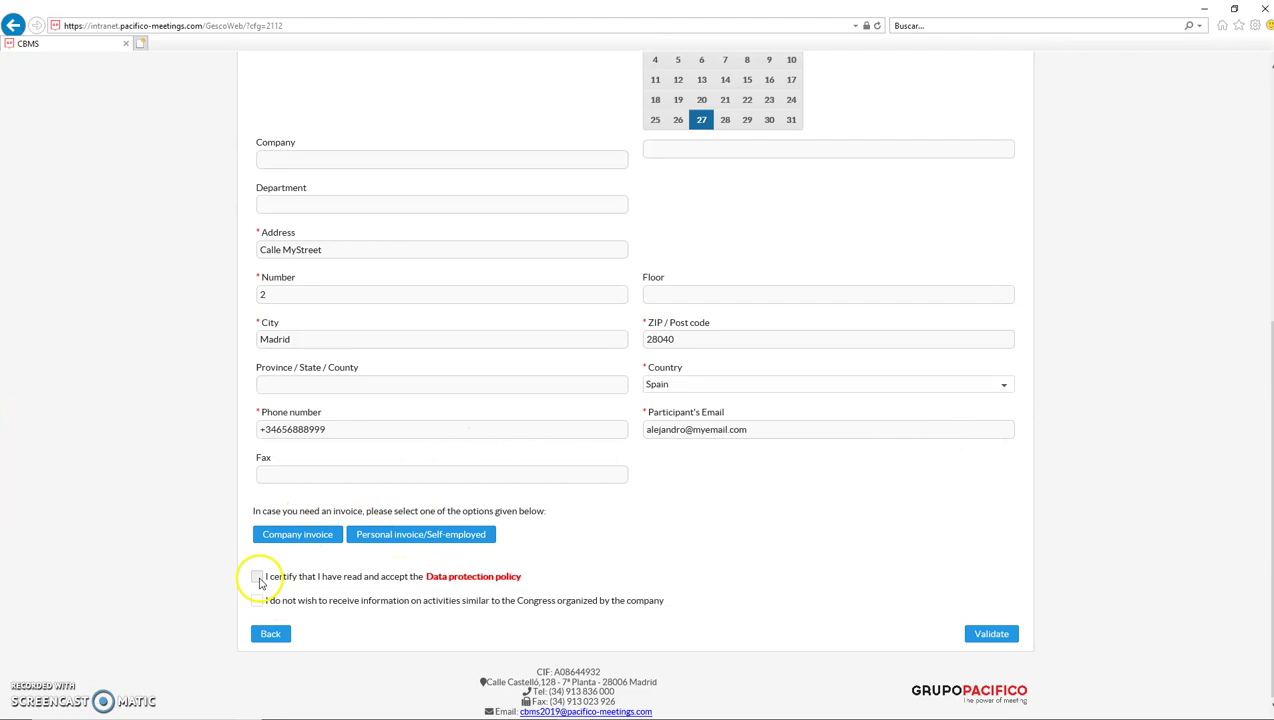
Step: Accept the data protection policy, opt out of marketing, and validate the registration details
click(258, 578)
click(258, 602)
click(986, 640)
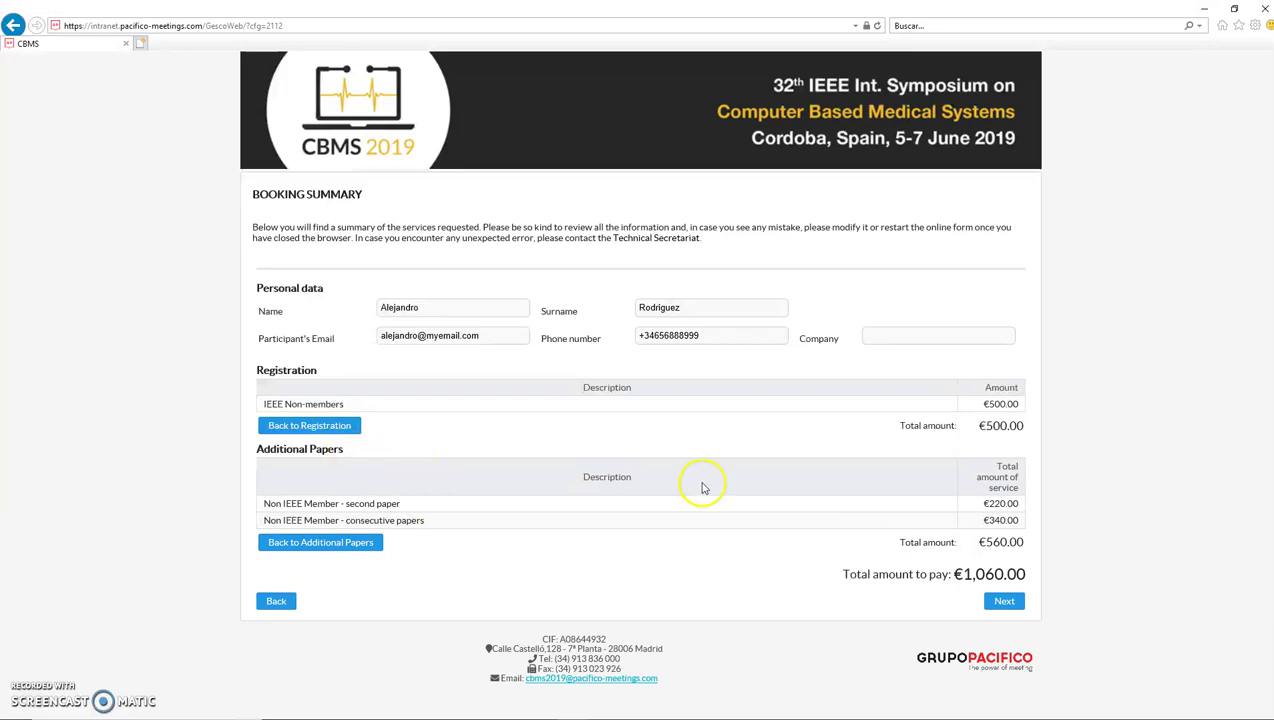
Step: Accept the terms and choose Credit Card Online payment for €1,060.00, dismissing the payment notice
click(1002, 601)
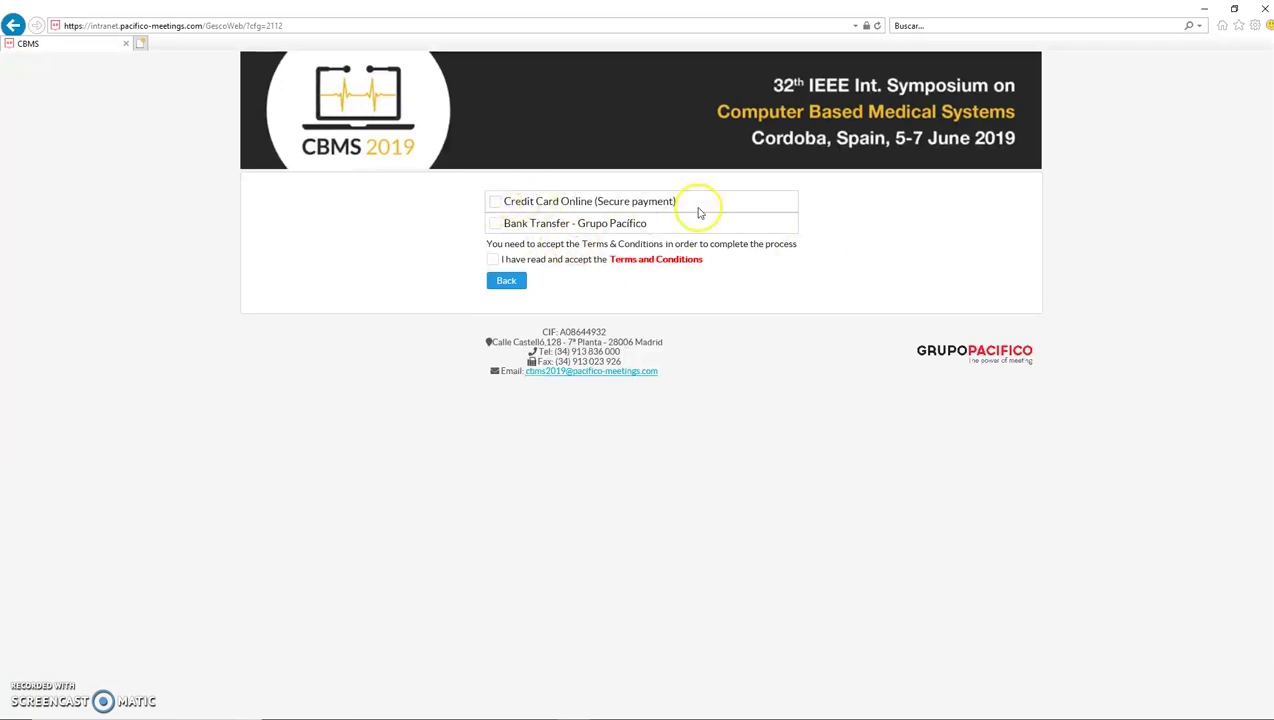
click(494, 260)
click(553, 202)
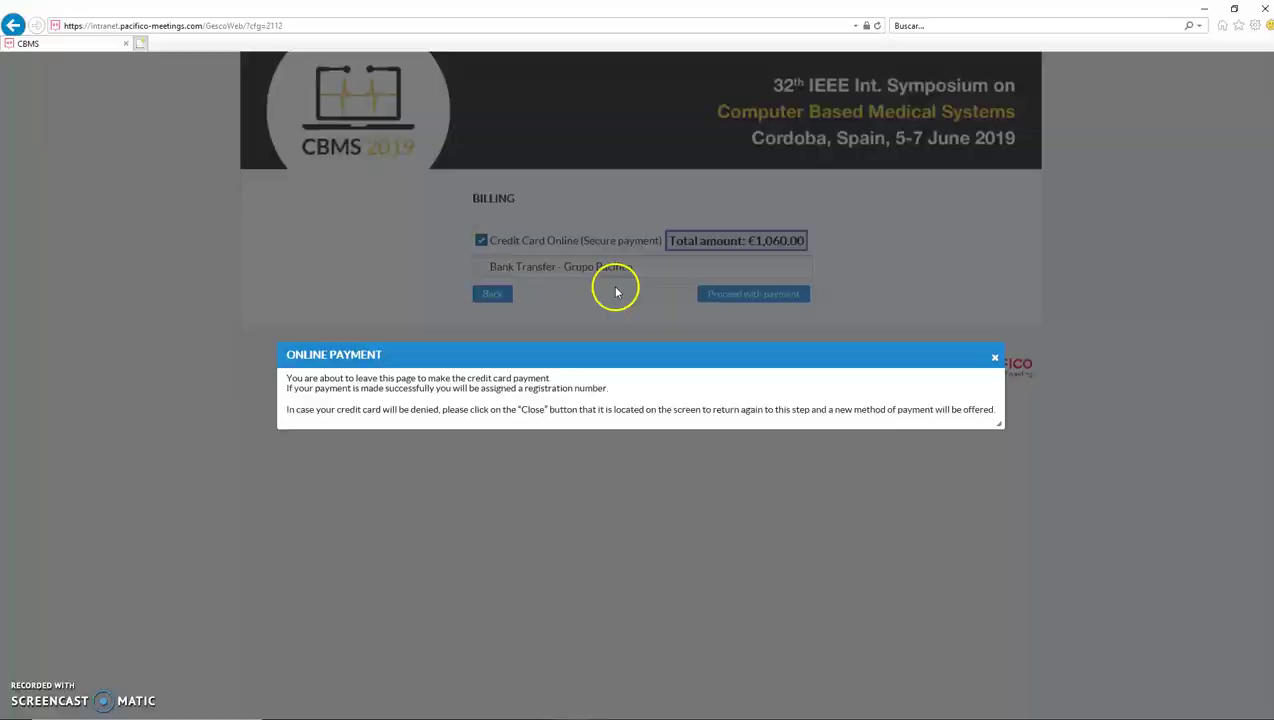
click(995, 359)
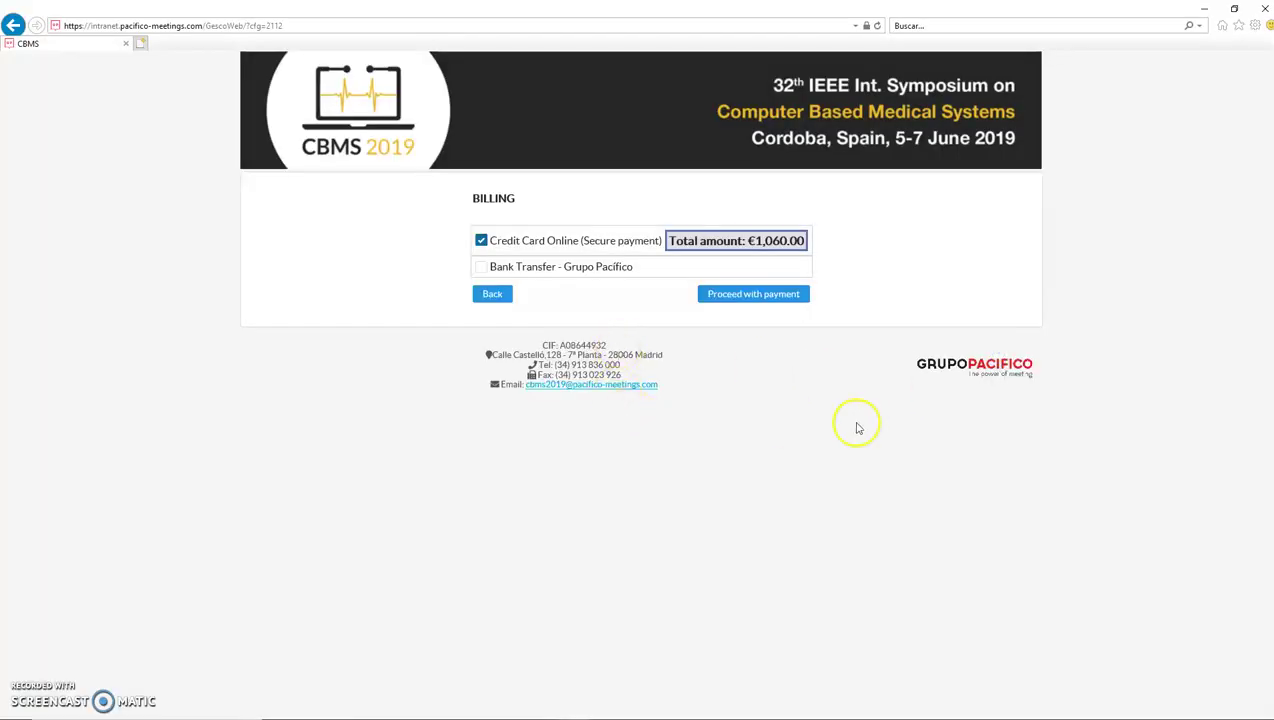
click(931, 250)
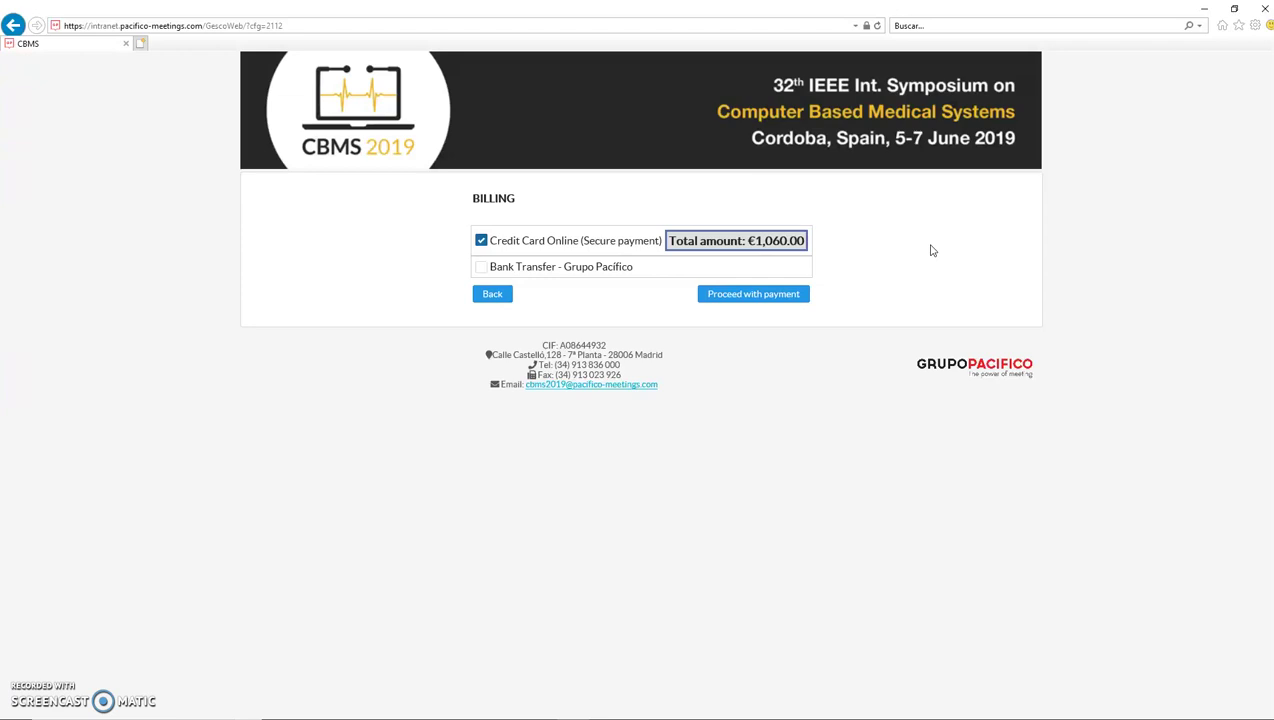
click(931, 244)
click(627, 419)
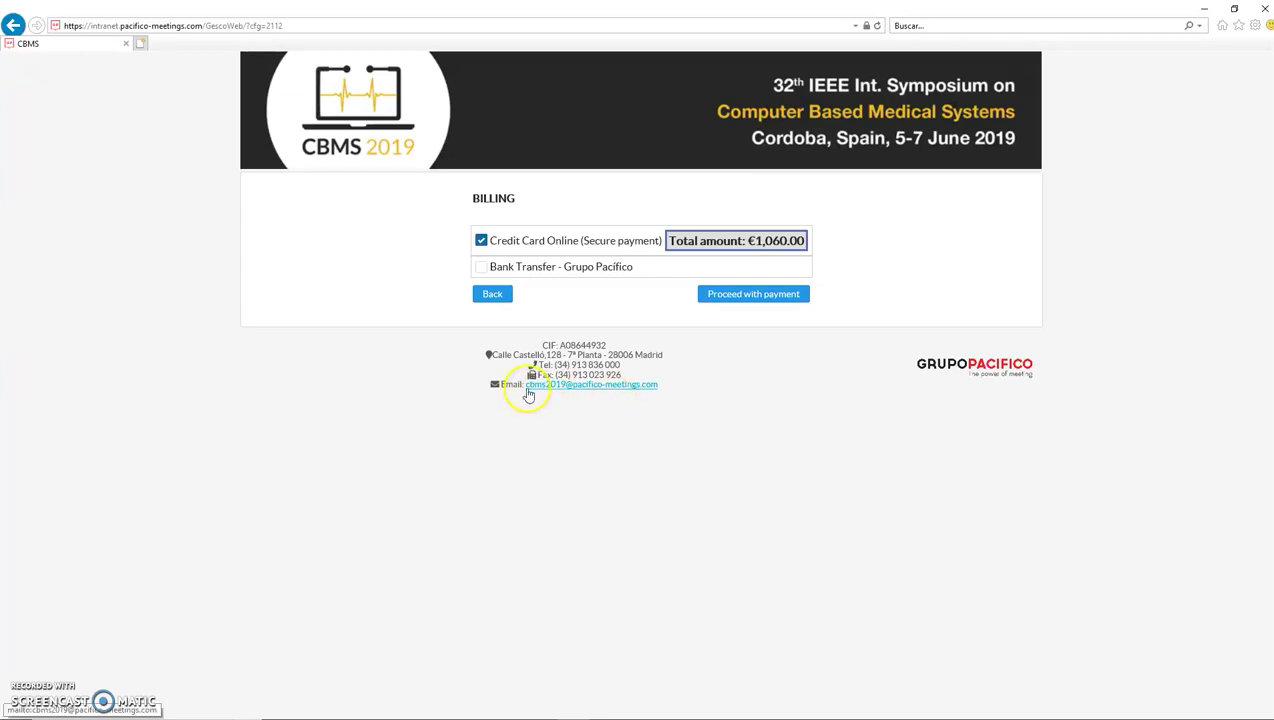
drag(691, 392, 530, 384)
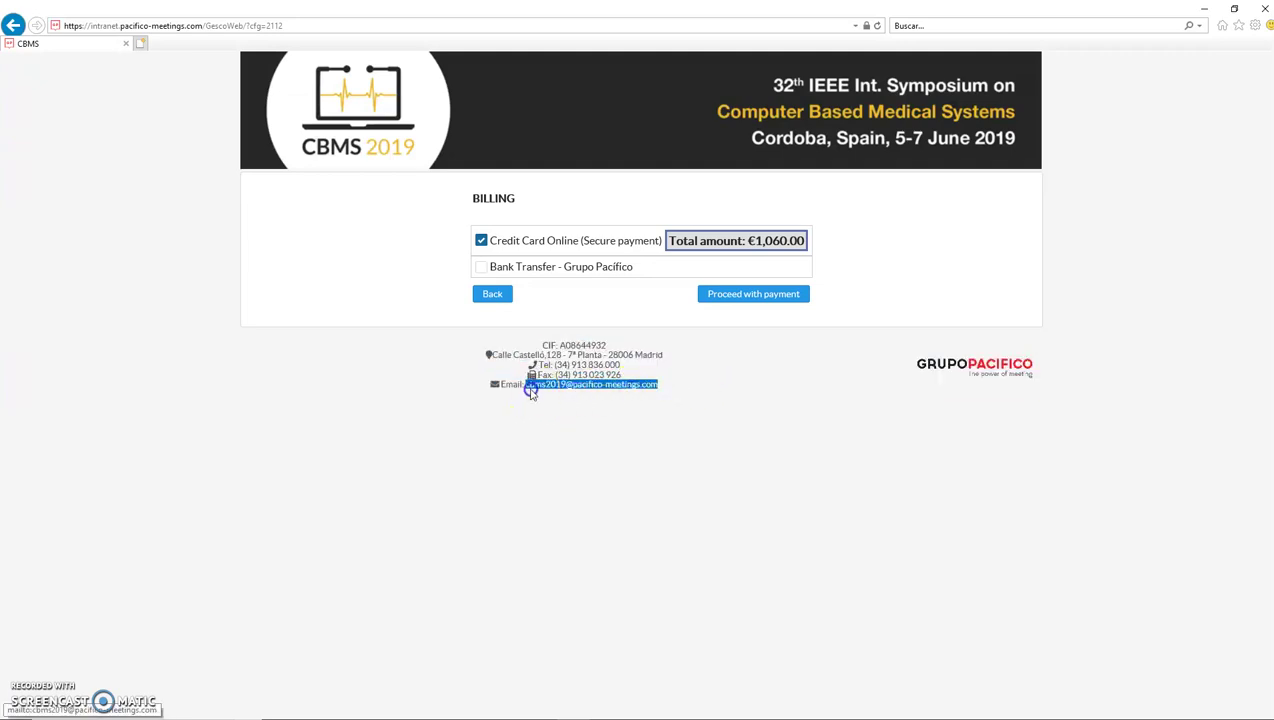
click(688, 428)
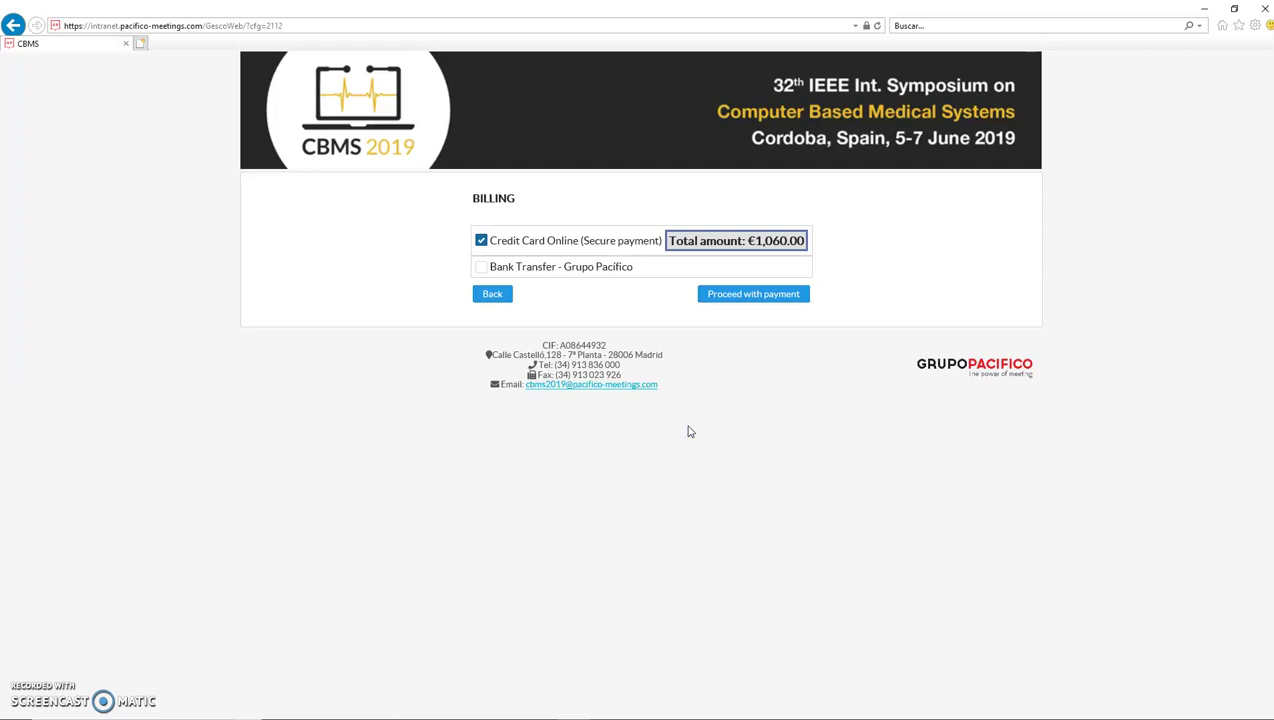